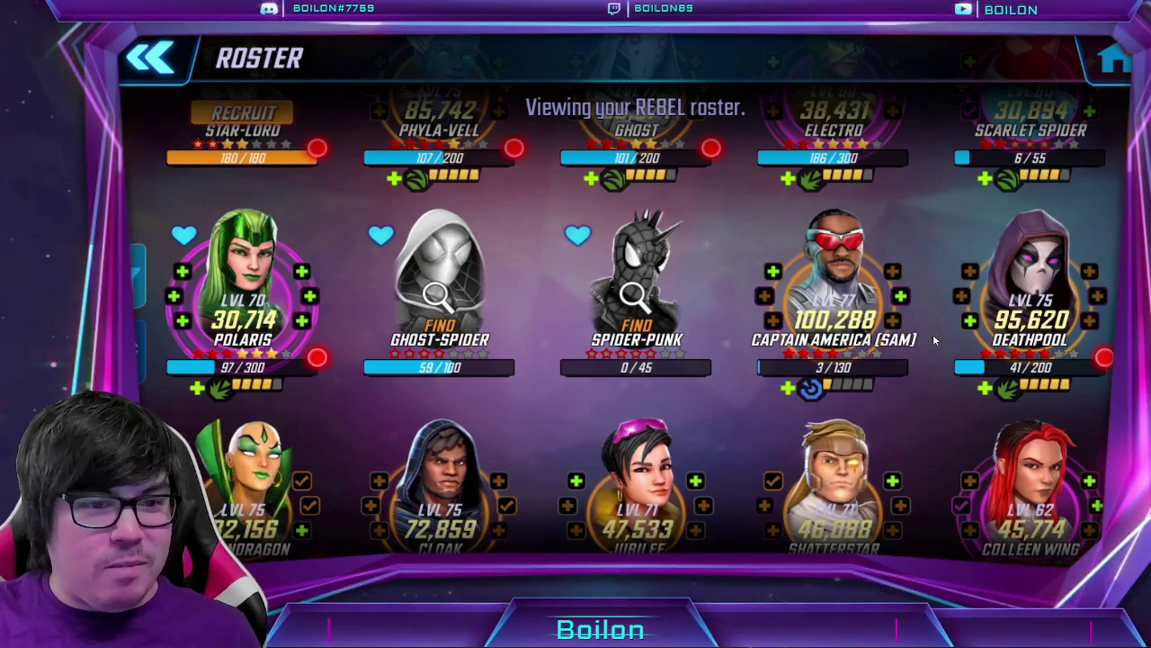
Look through the REBEL roster down to its last characters and back up to compare their levels and power
scroll(918, 333, "down", 3)
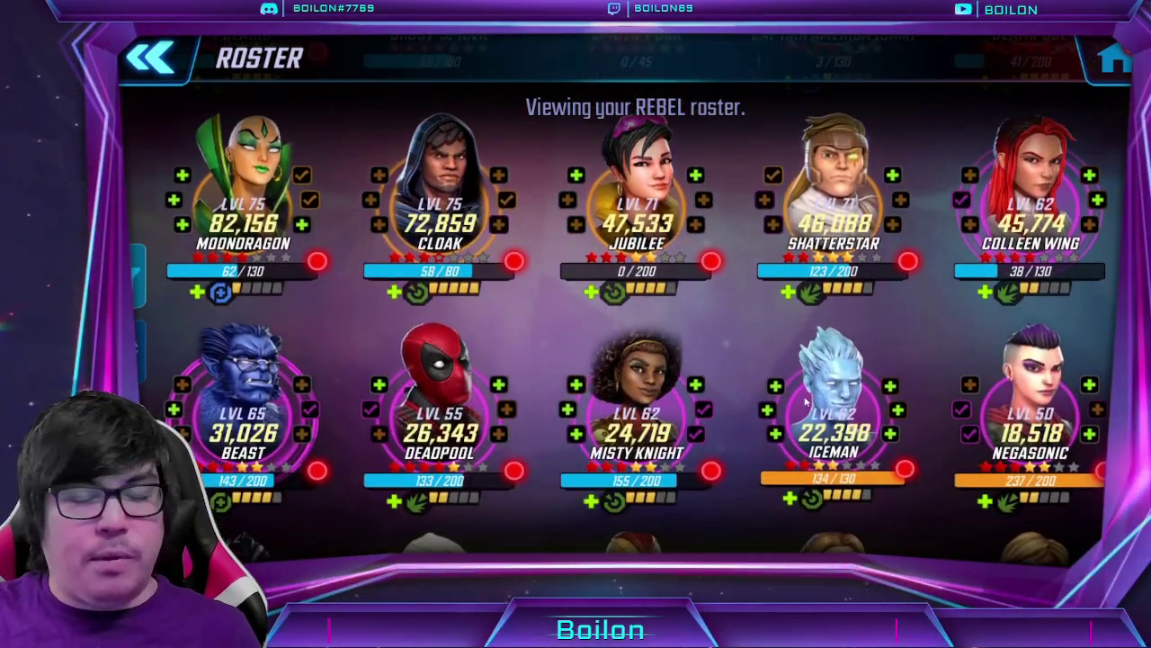
left_click_drag(805, 402, 799, 263)
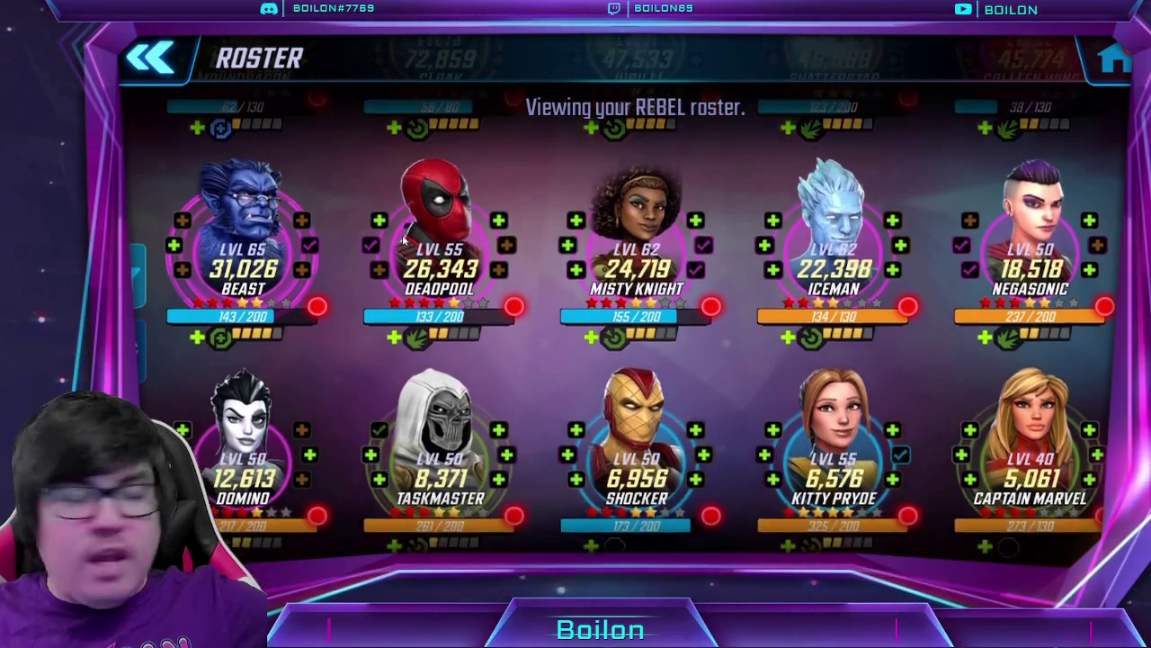
left_click_drag(376, 253, 418, 196)
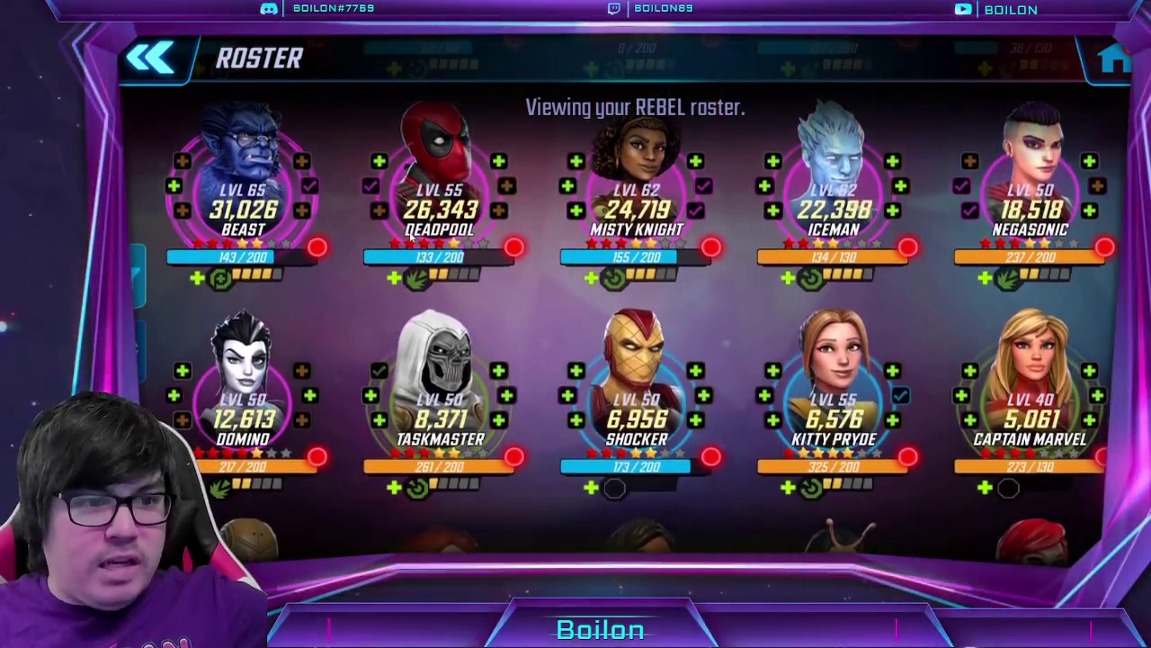
left_click_drag(409, 234, 519, 178)
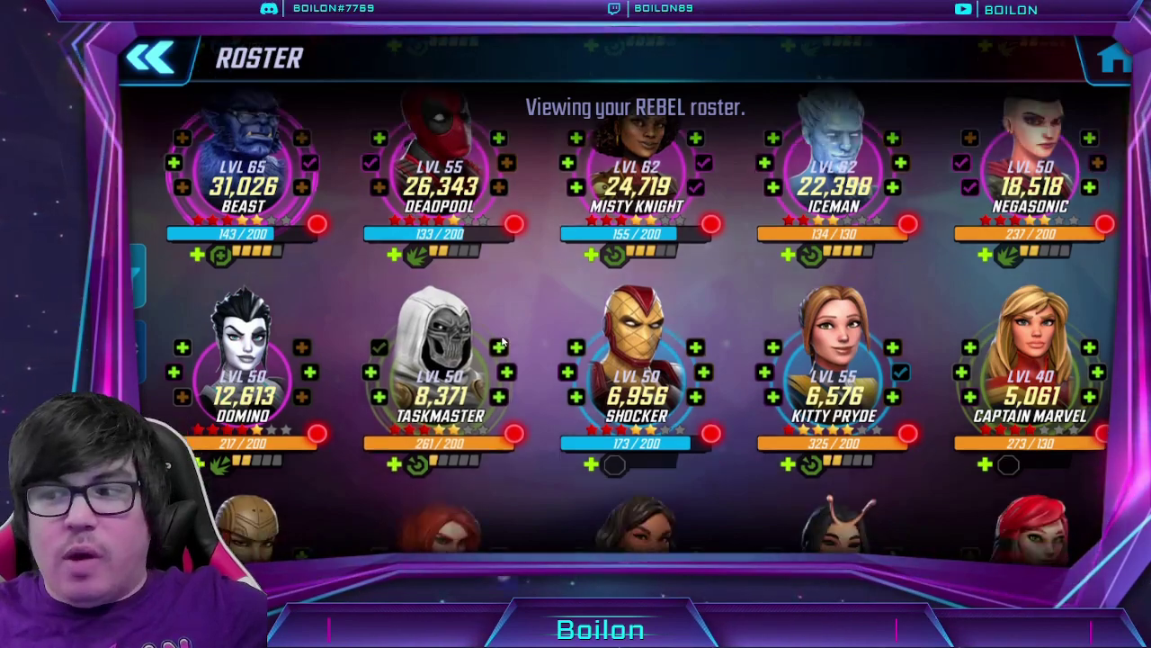
scroll(519, 178, "down", 3)
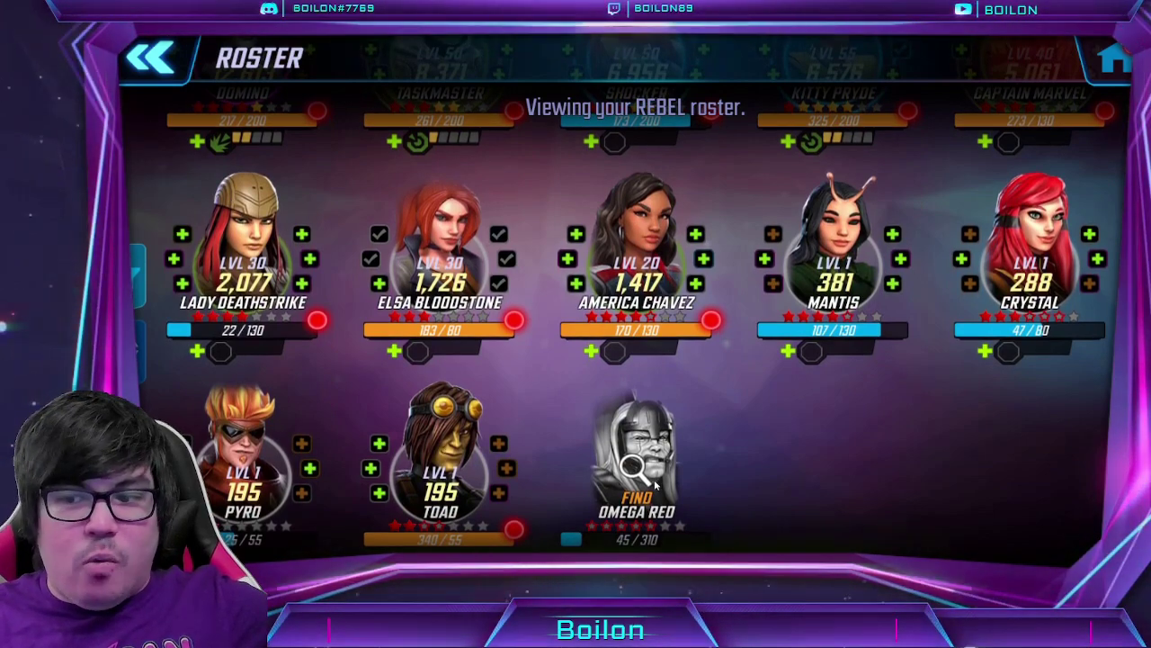
scroll(657, 486, "down", 1)
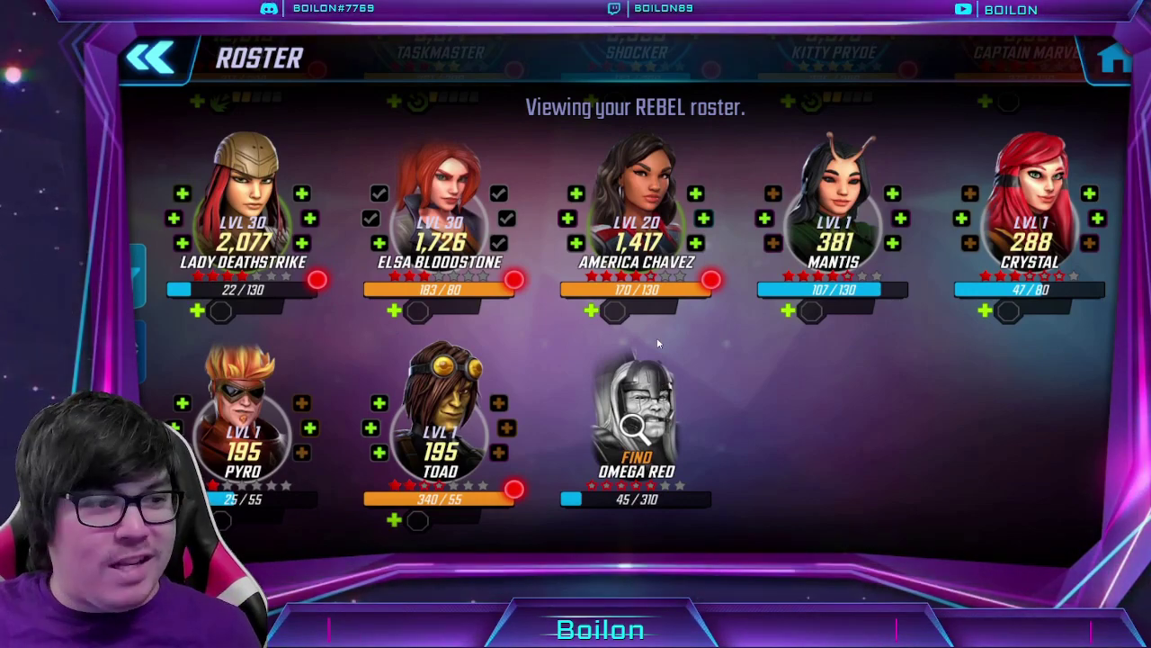
scroll(655, 432, "up", 1)
scroll(653, 442, "up", 8)
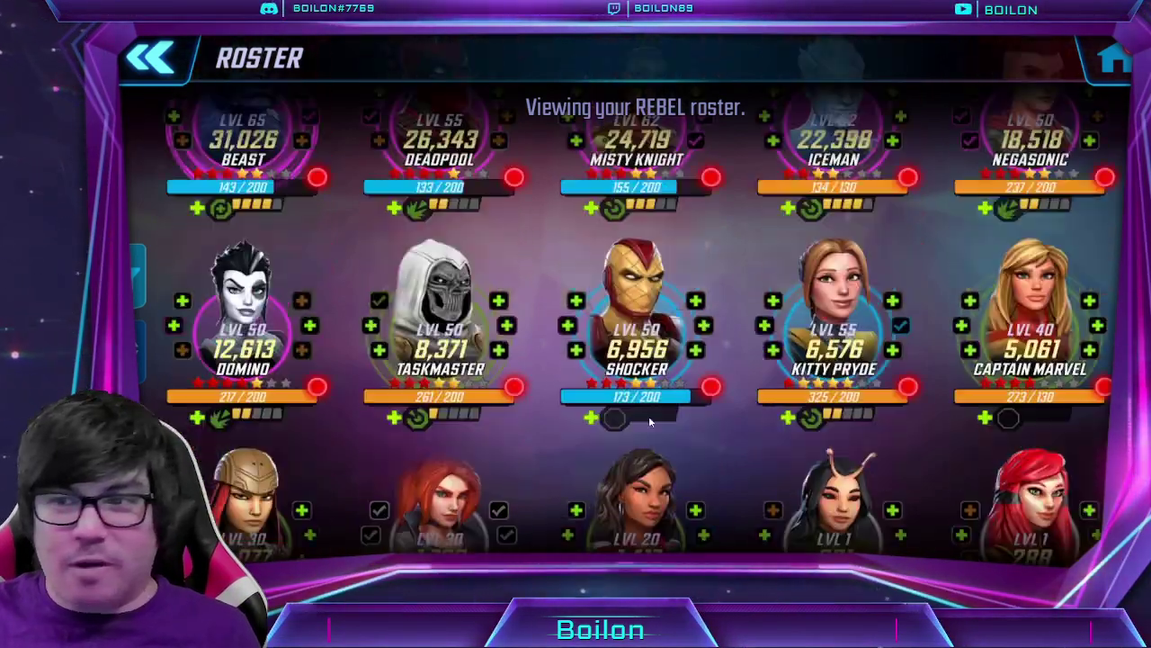
scroll(648, 356, "up", 3)
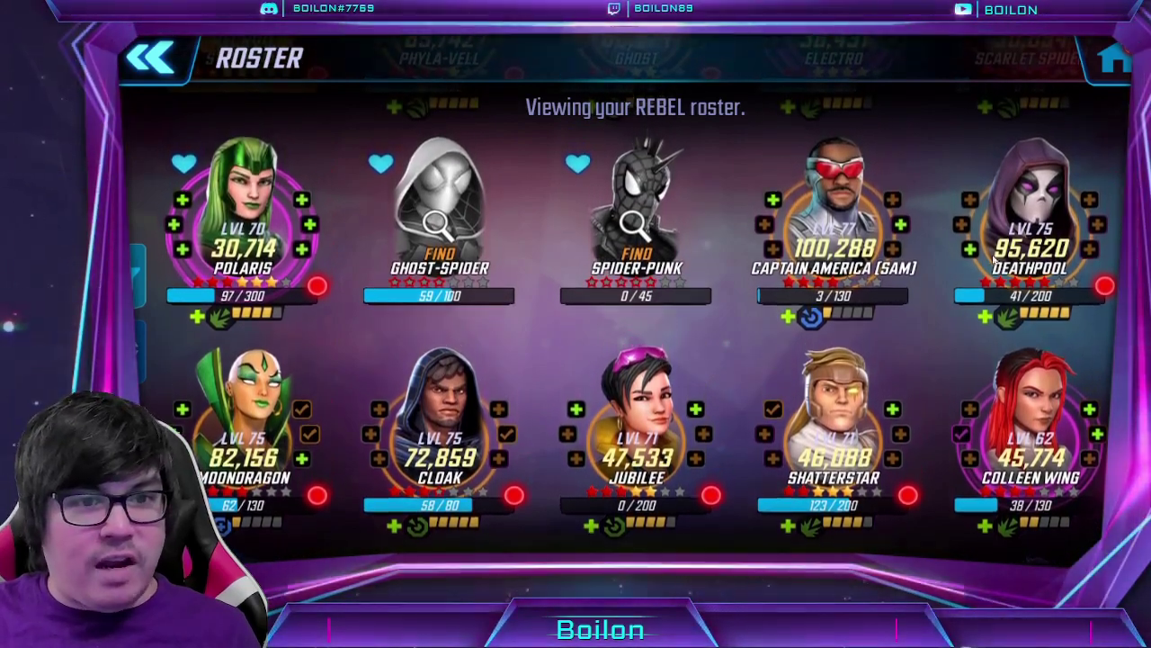
scroll(500, 418, "up", 3)
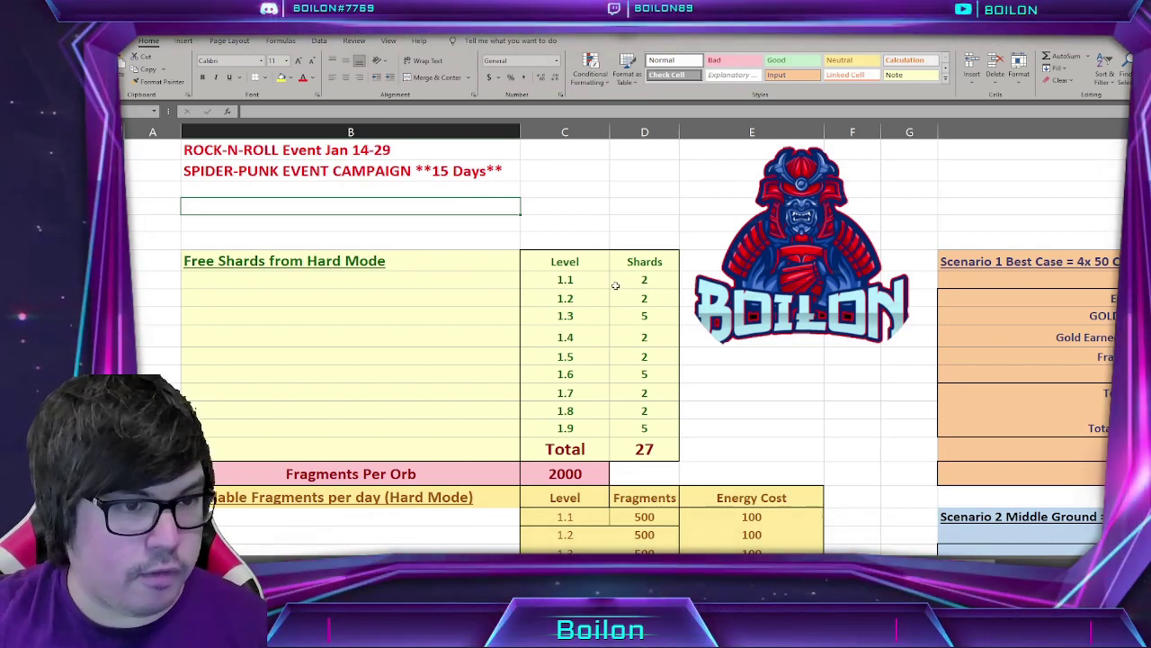
In the Excel event sheet, examine the free Hard Mode shards per level, their total, and the fragments needed per orb
left_click(644, 282)
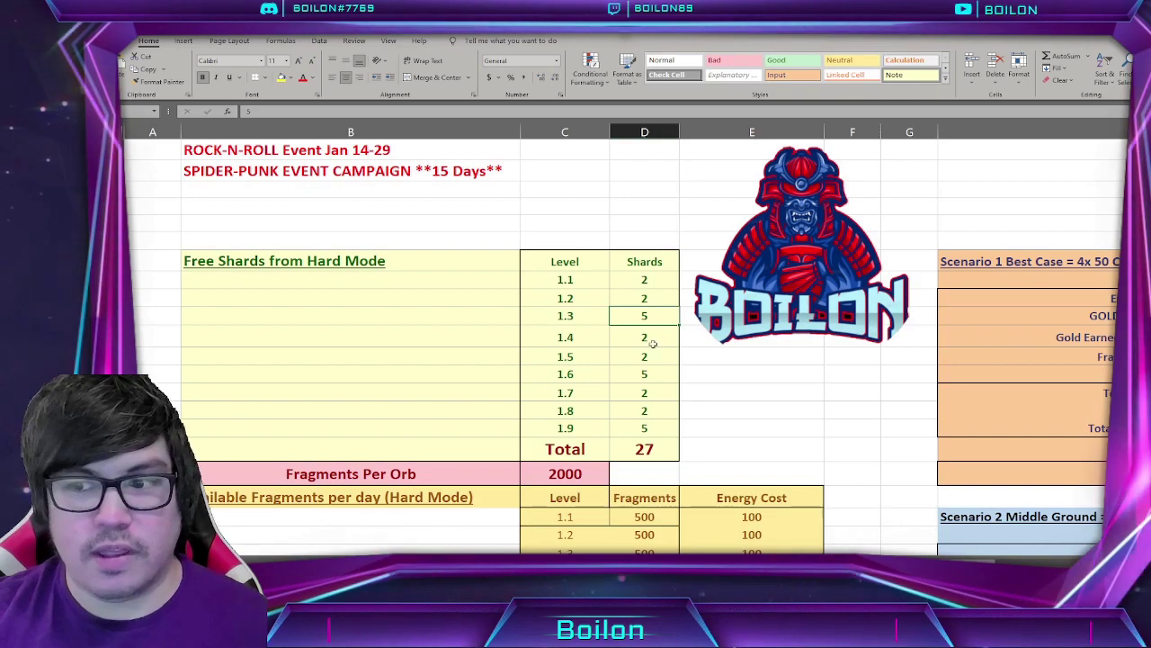
left_click(651, 338)
left_click(644, 410)
left_click(644, 449)
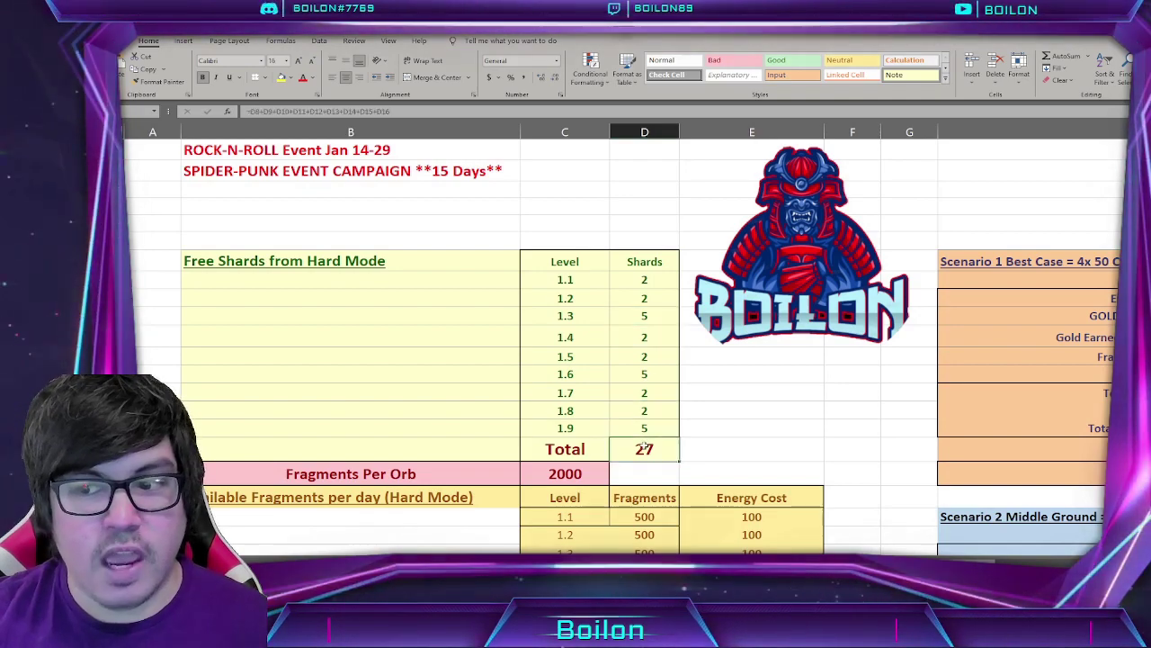
scroll(640, 413, "down", 2)
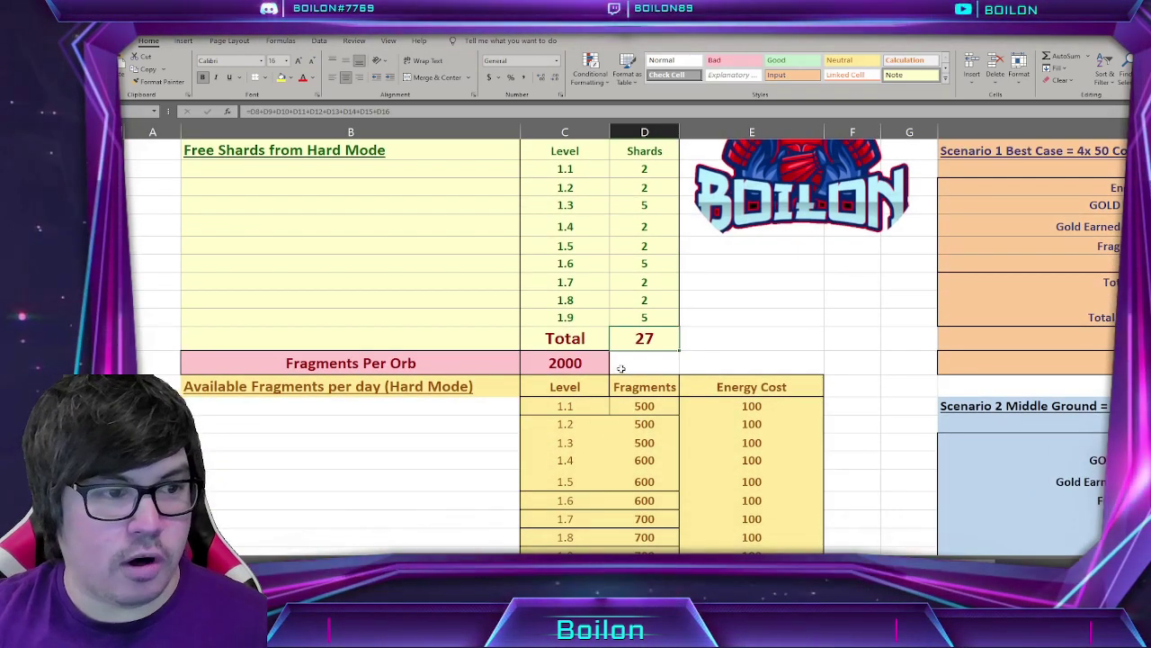
left_click(585, 363)
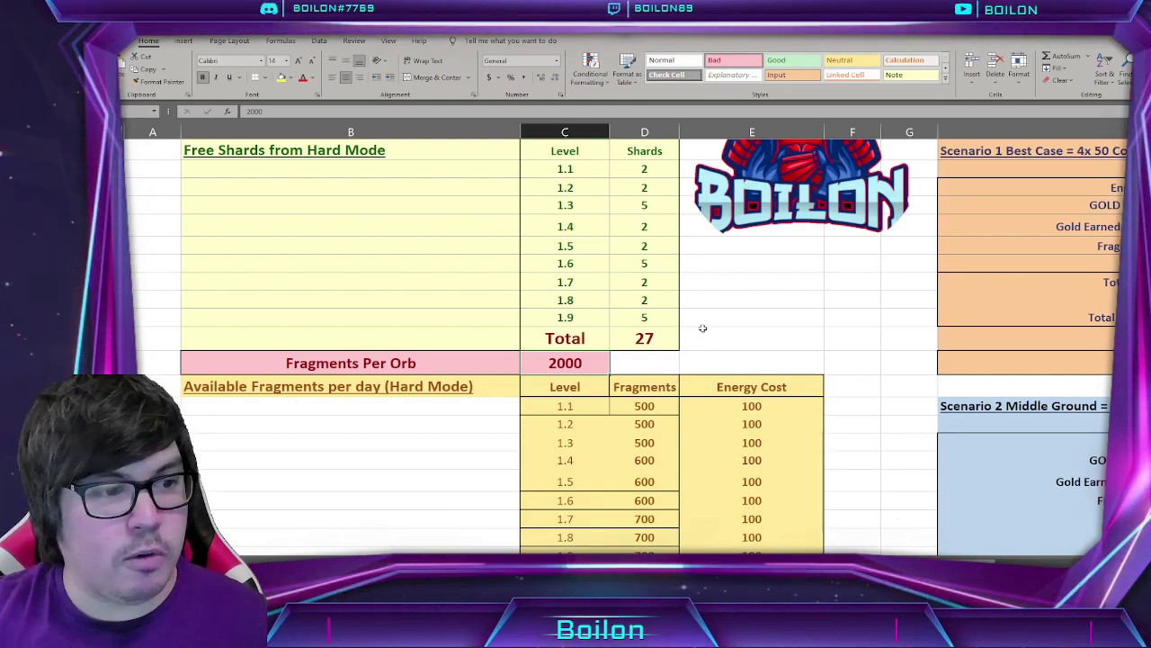
Examine the daily Hard Mode fragments for levels 1.1 to 1.9, including the total fragments and total energy cost
scroll(671, 357, "down", 1)
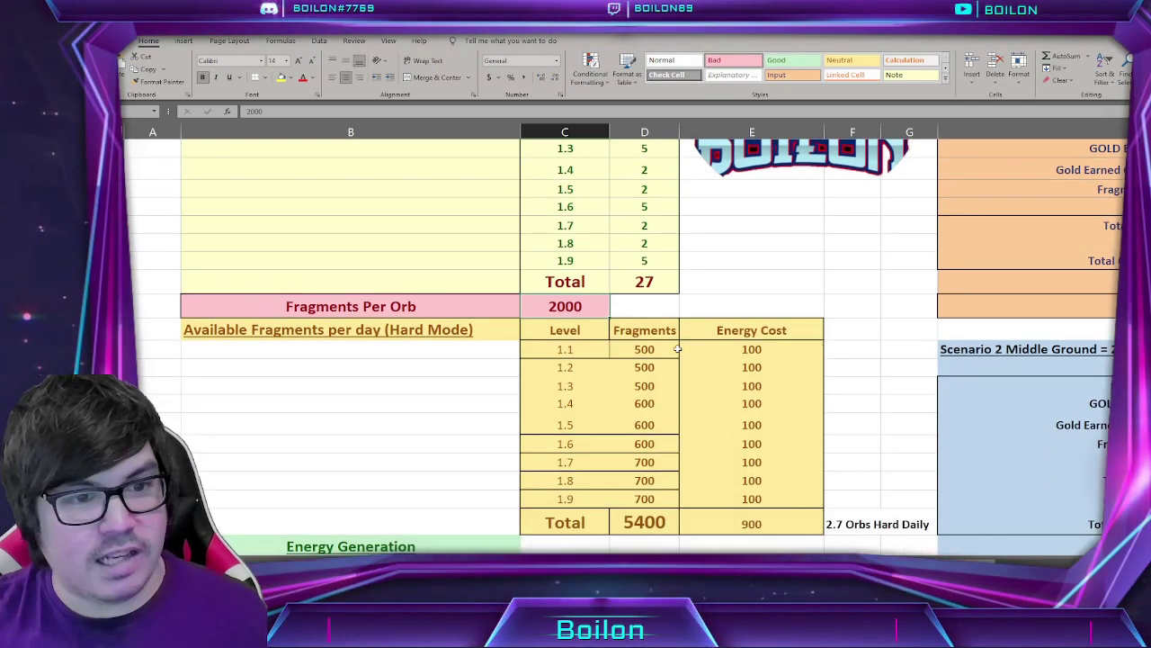
left_click(653, 350)
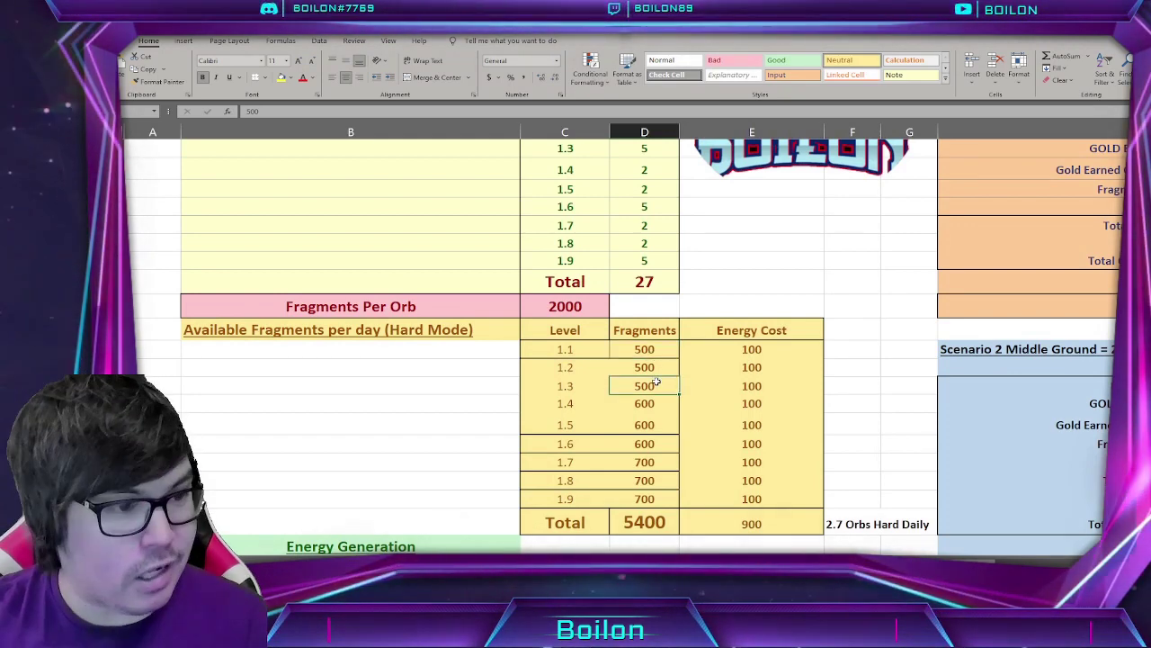
left_click(653, 405)
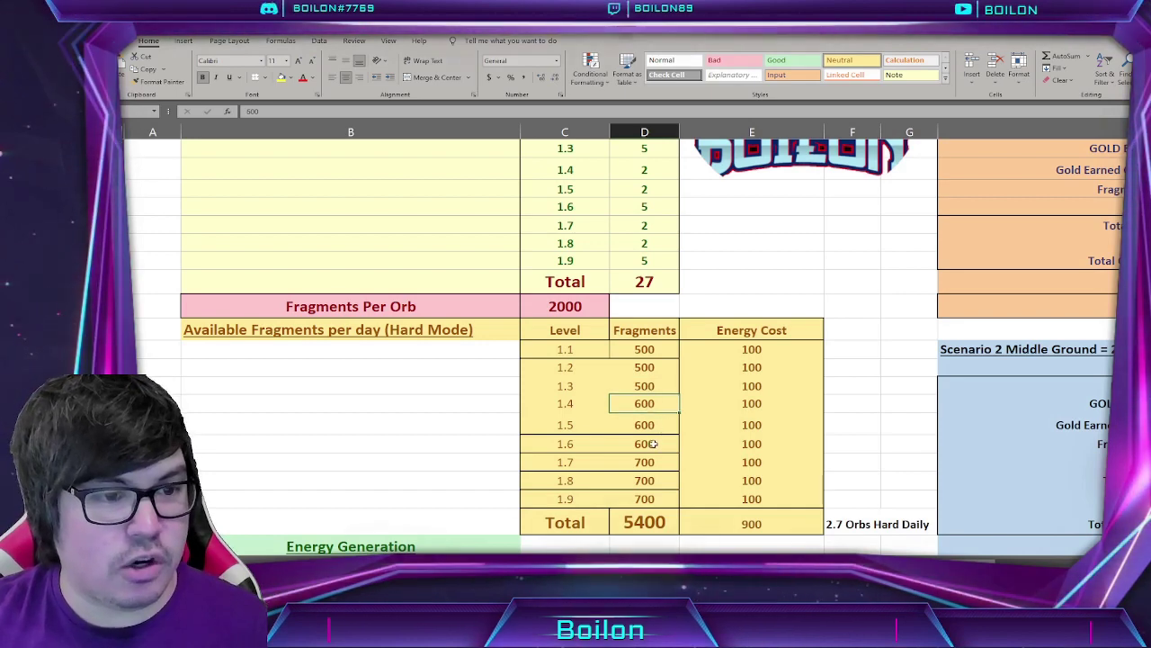
left_click(654, 448)
left_click(670, 497)
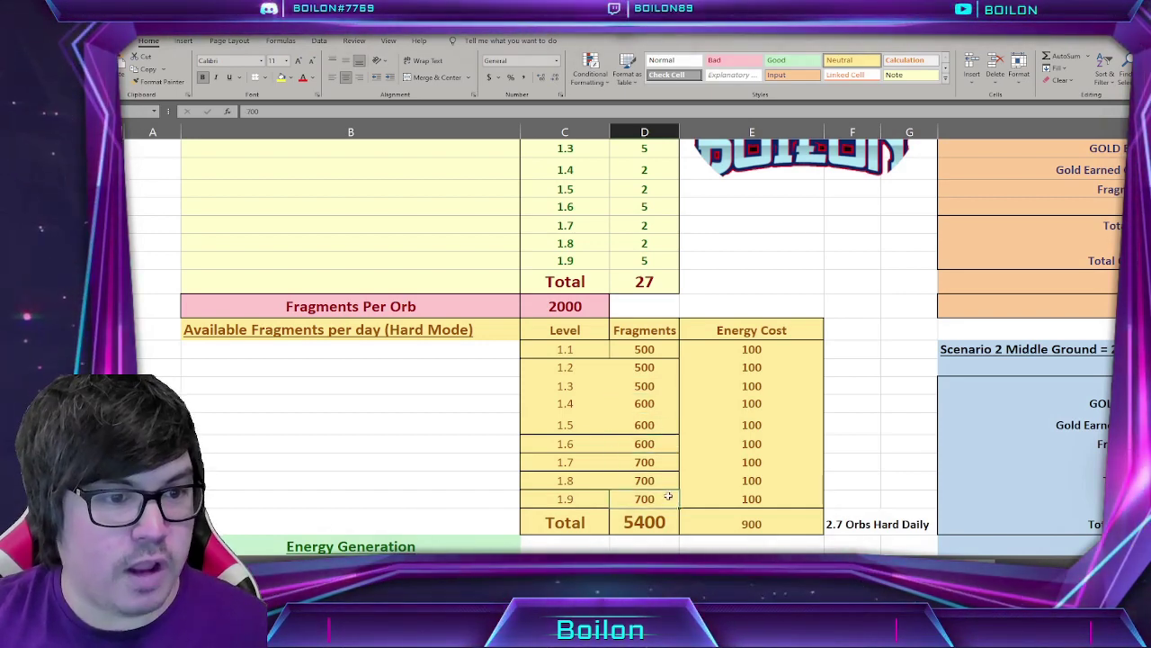
left_click(657, 520)
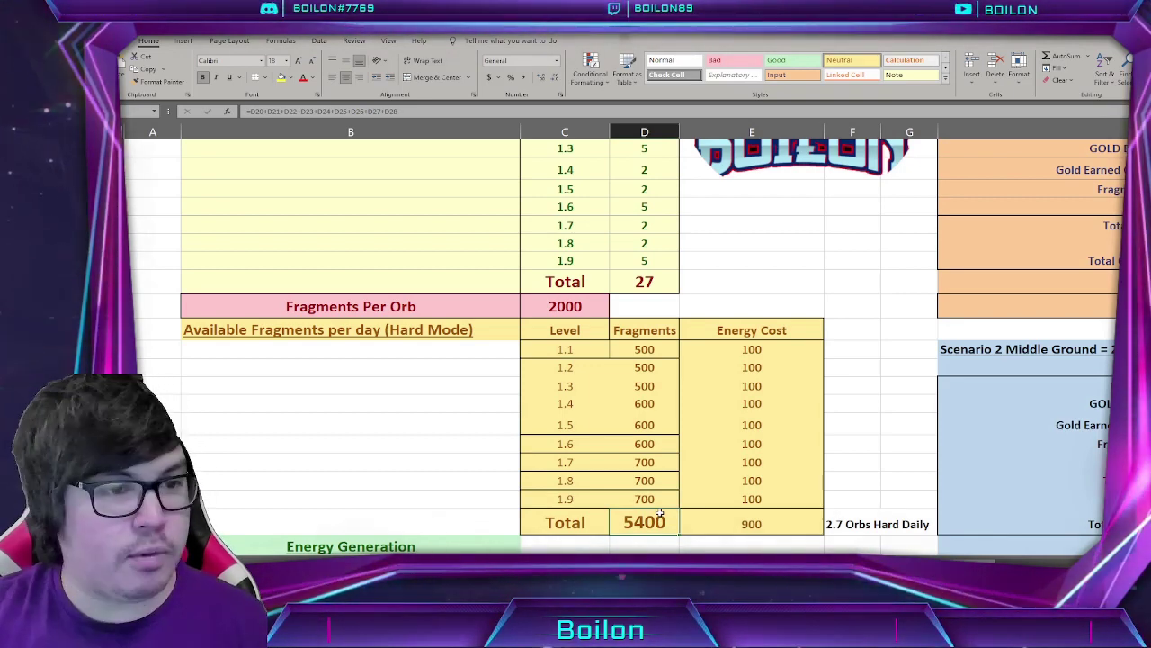
left_click(745, 522)
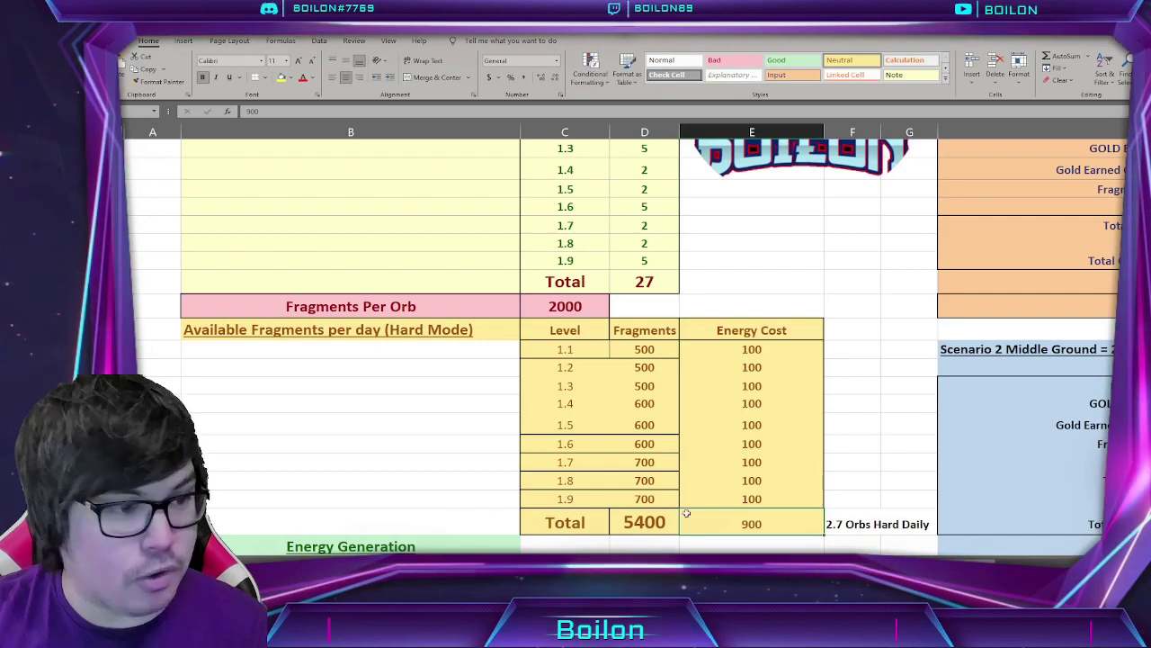
Review the Energy Generation table, covering FTP energy, free refreshes, cores and the potential daily total
scroll(540, 477, "down", 2)
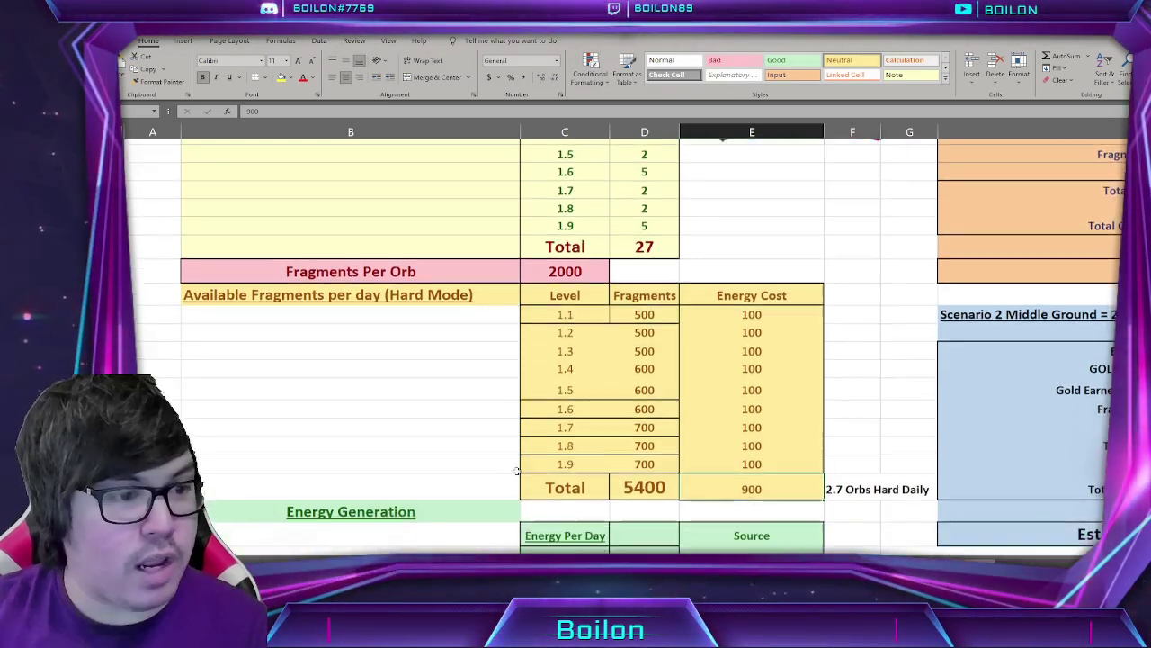
scroll(521, 461, "down", 2)
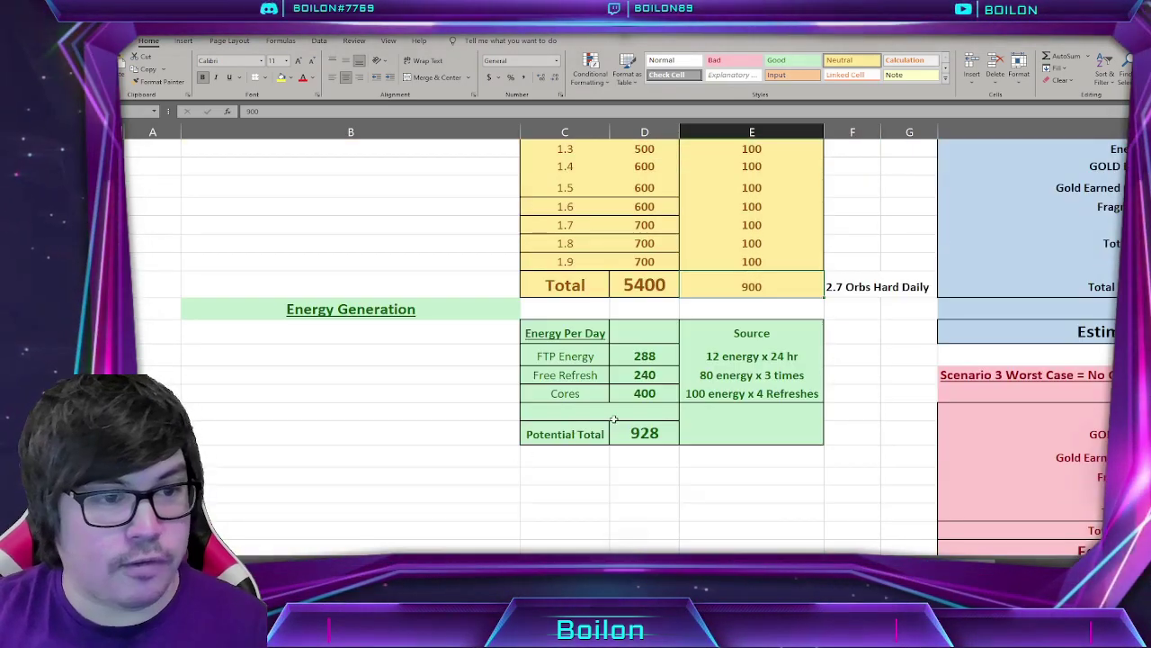
left_click(646, 360)
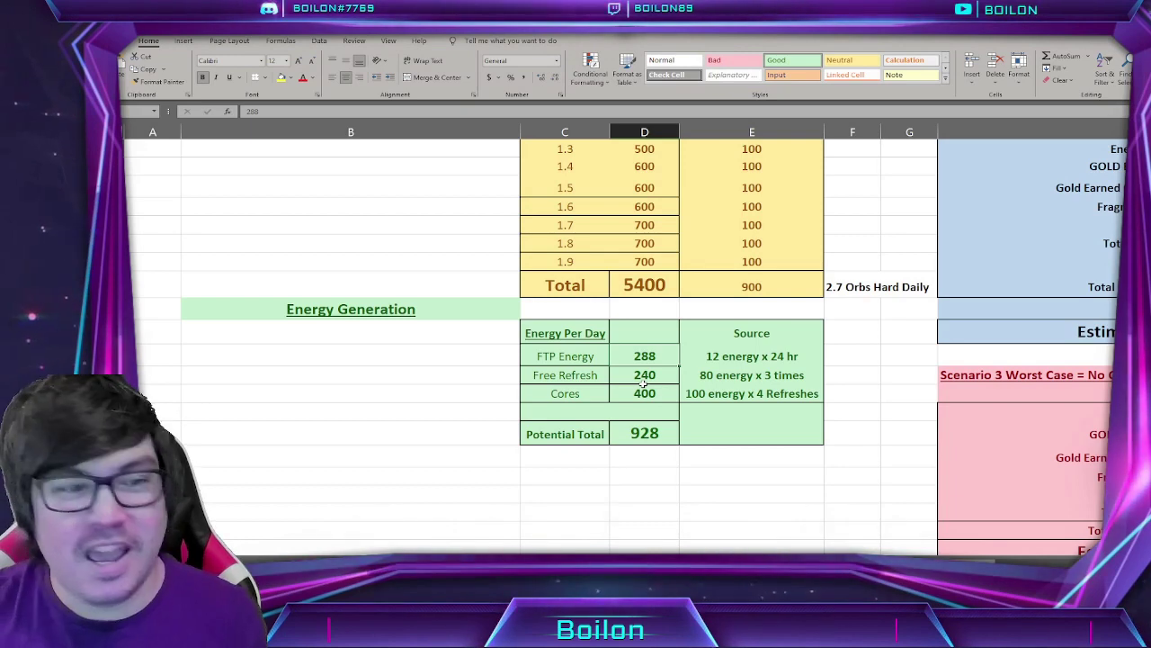
left_click(653, 394)
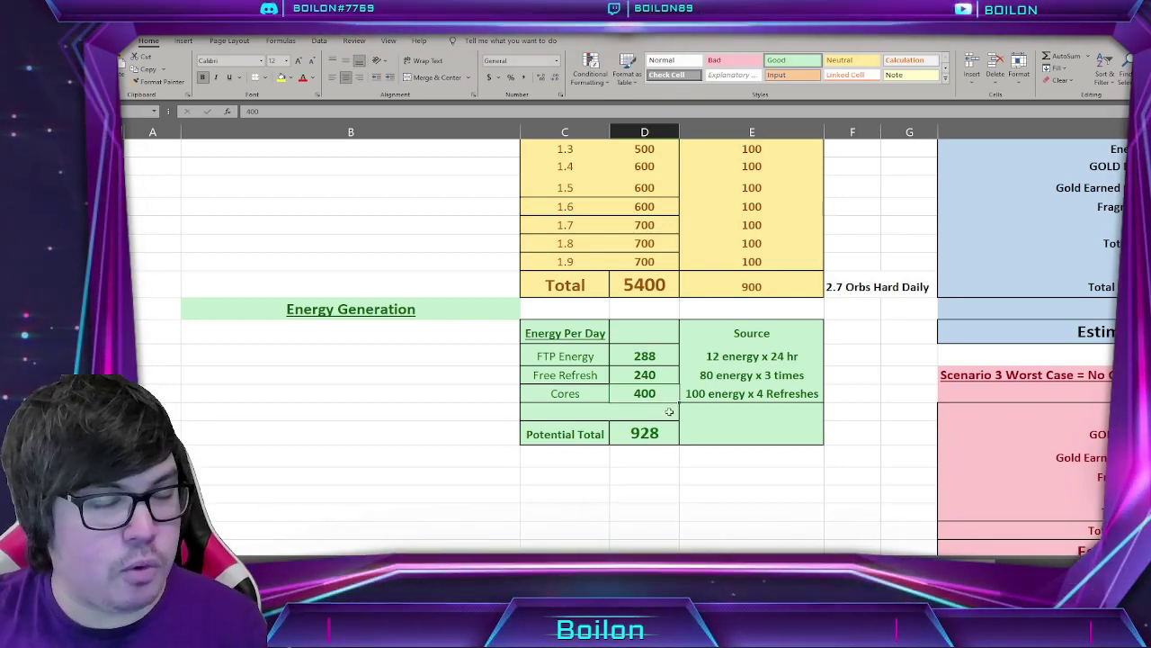
left_click(674, 433)
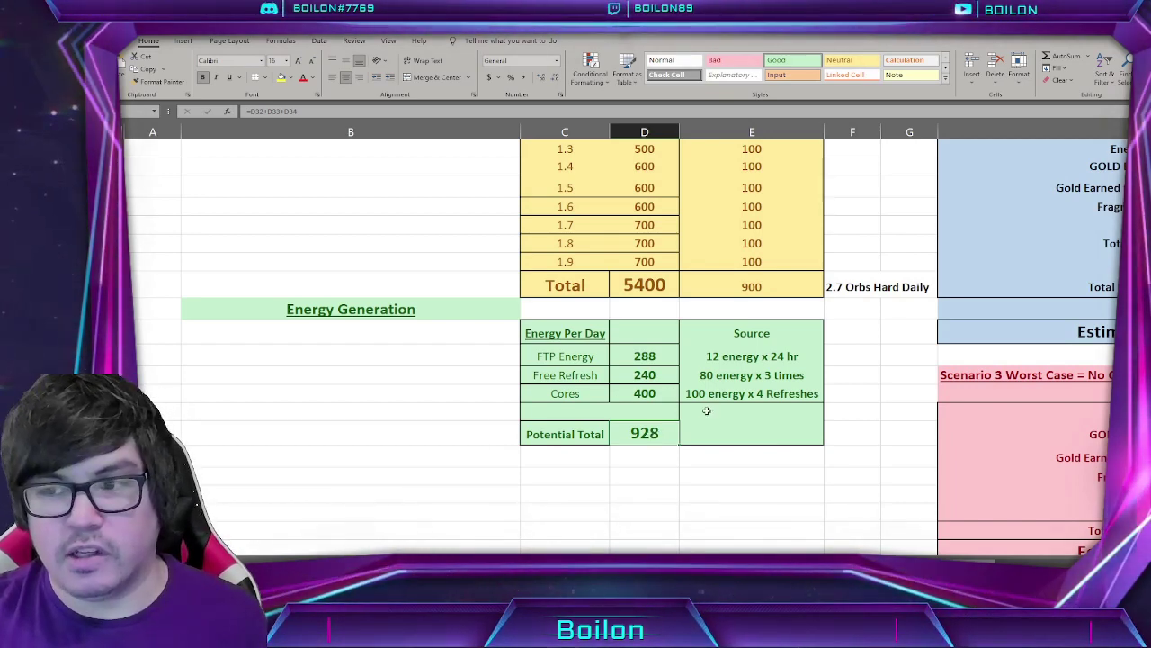
Examine Scenario 1 Best Case, checking the core cost, energy spent, daily gold, gold over the event and fragments gained
scroll(737, 420, "up", 1)
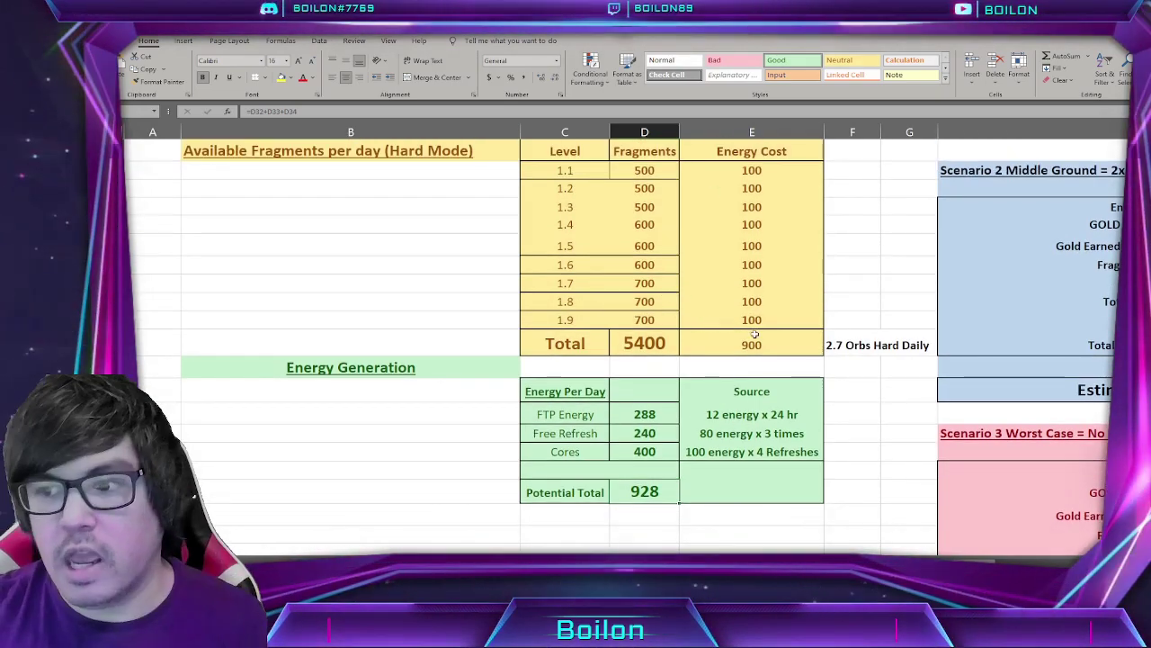
scroll(787, 364, "up", 5)
scroll(1073, 542, "right", 4)
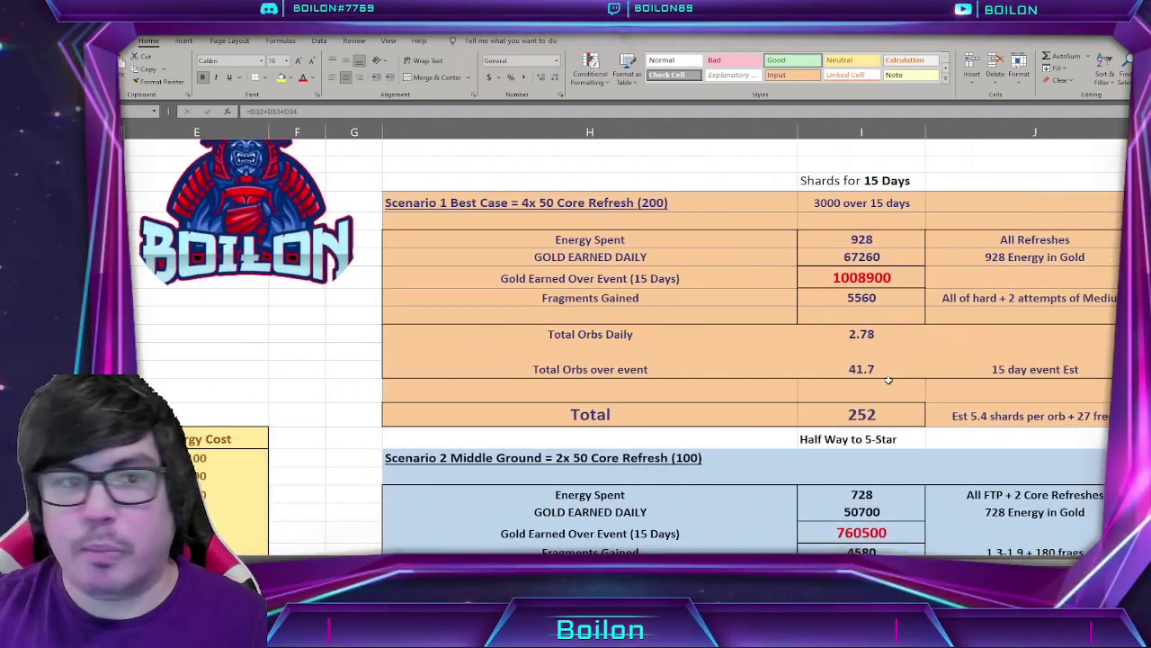
scroll(912, 385, "down", 3)
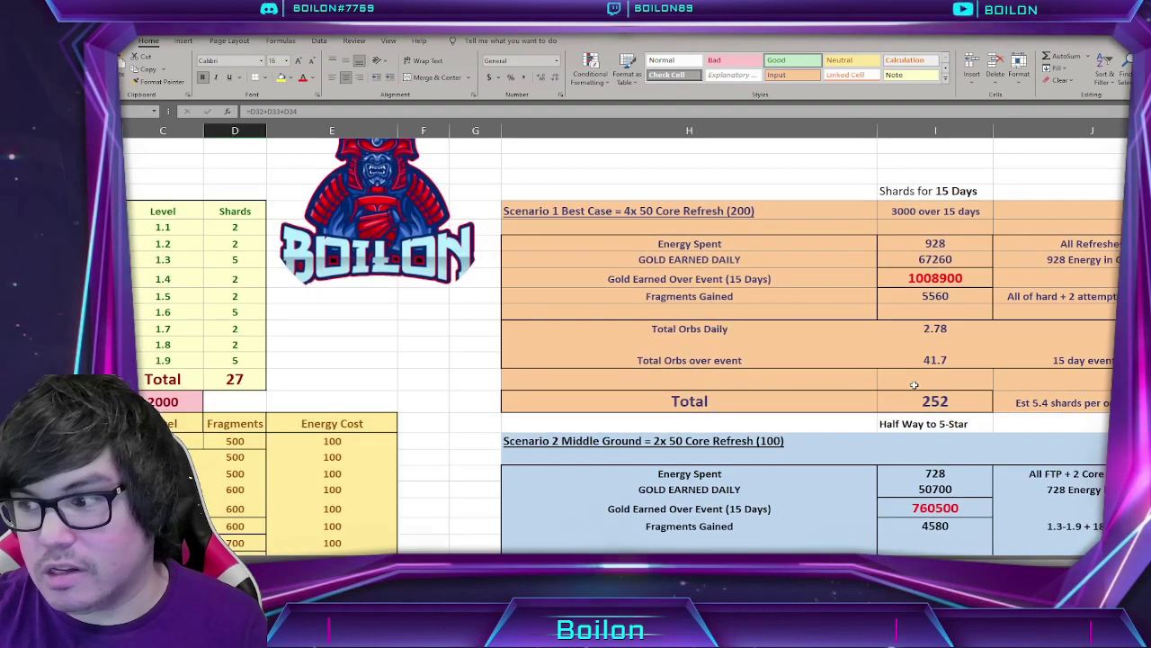
scroll(899, 387, "up", 2)
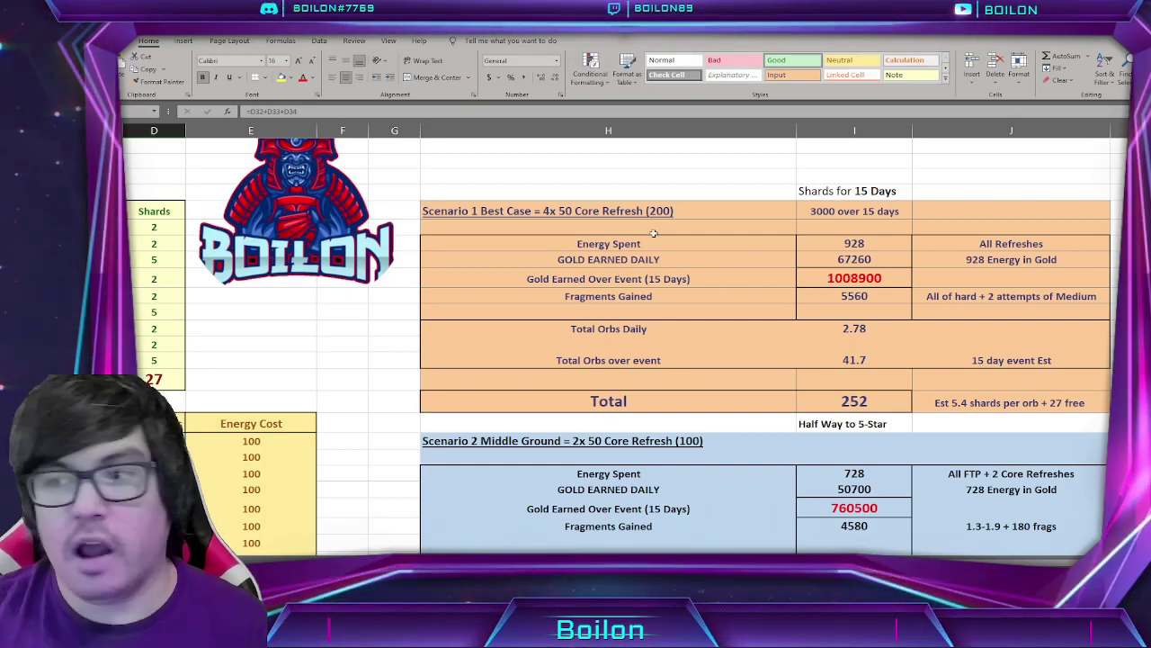
left_click(817, 210)
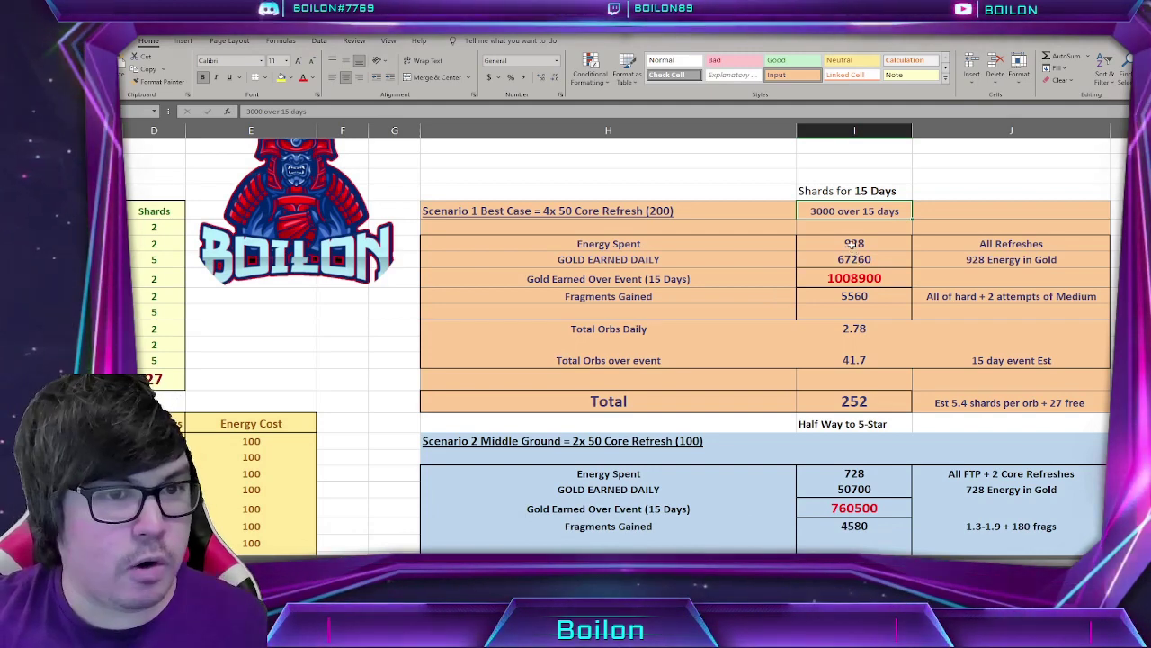
left_click(854, 247)
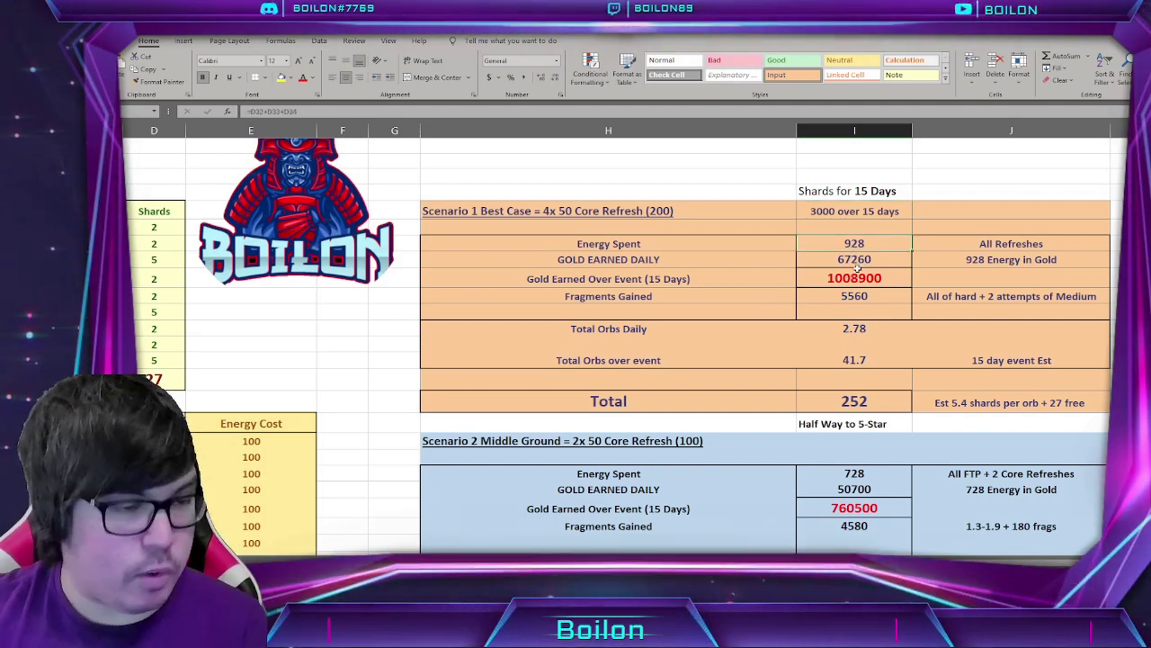
left_click(854, 259)
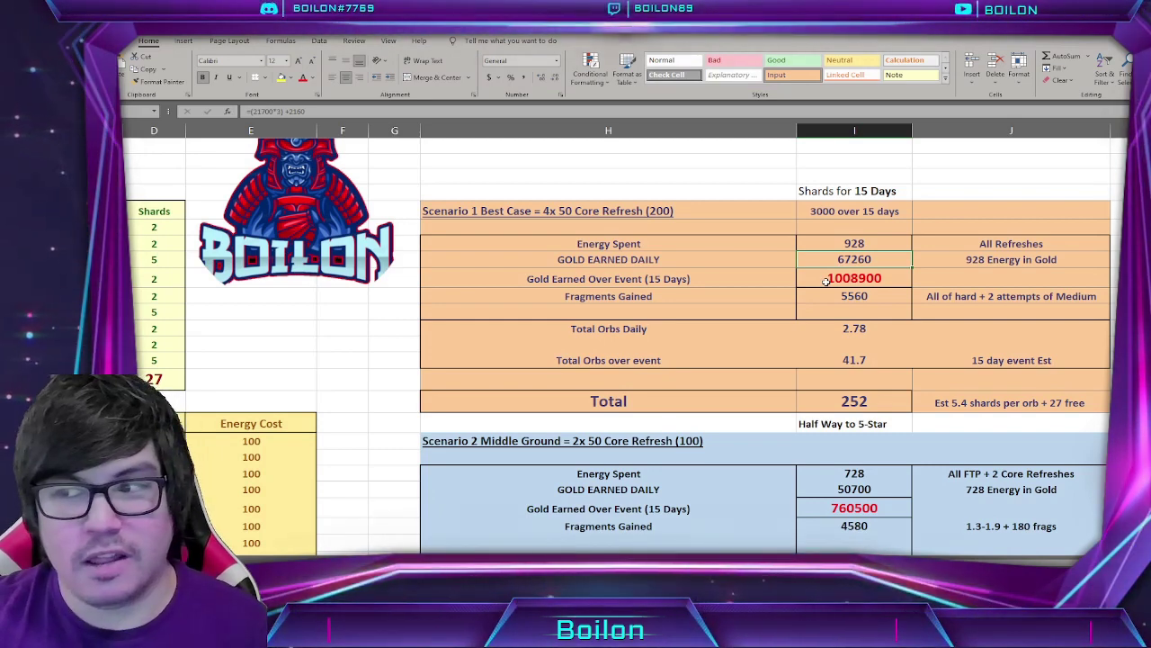
left_click(837, 282)
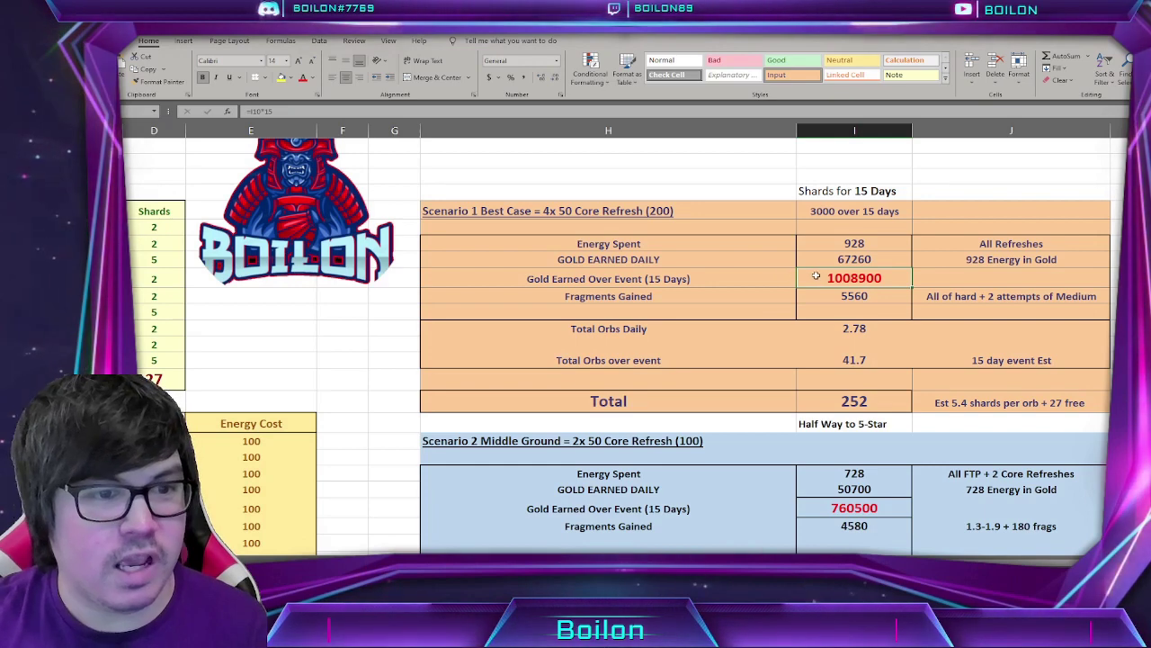
left_click(849, 297)
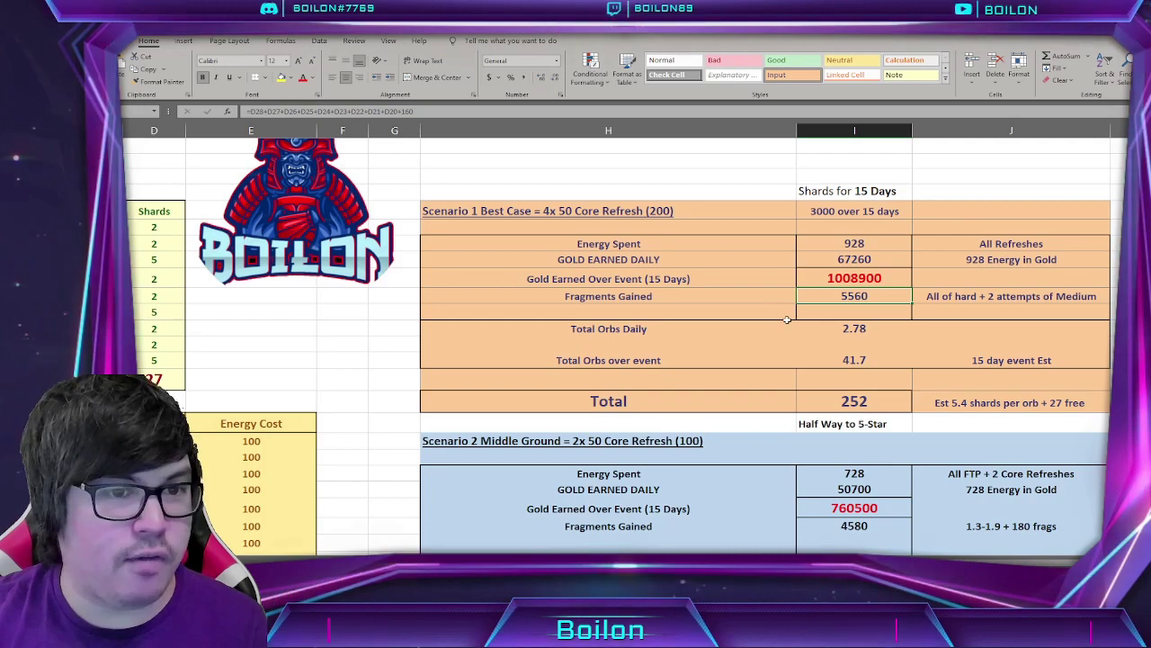
Check Scenario 1's daily orbs, total orbs over the event and the note on estimated shards per orb
scroll(809, 323, "down", 1)
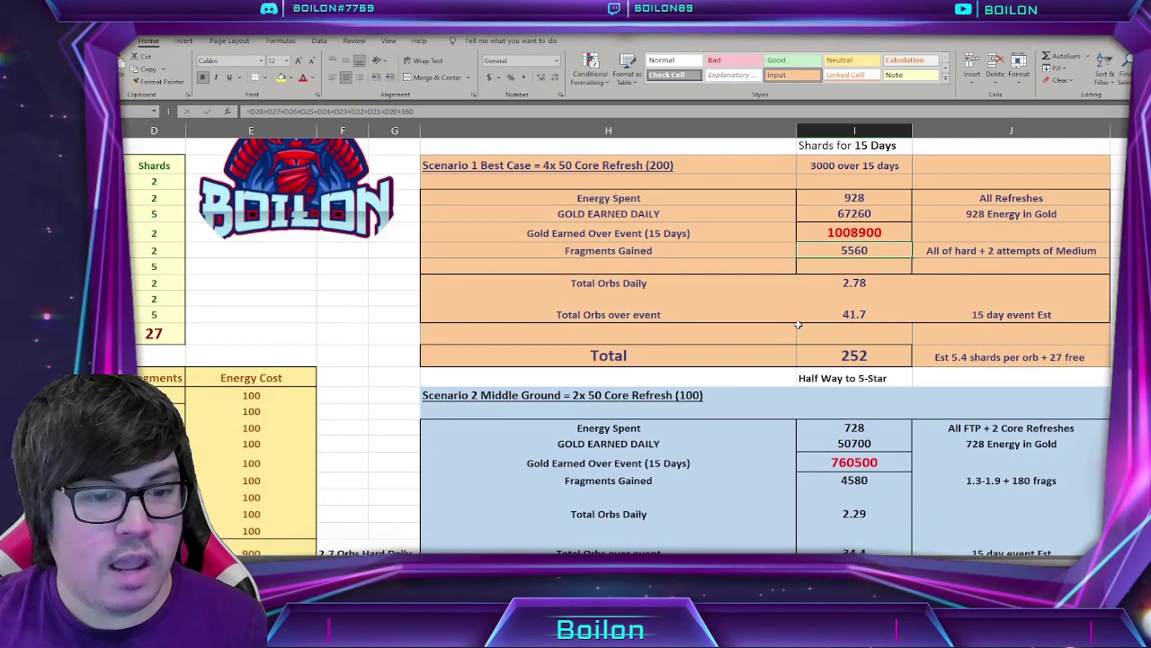
left_click(862, 284)
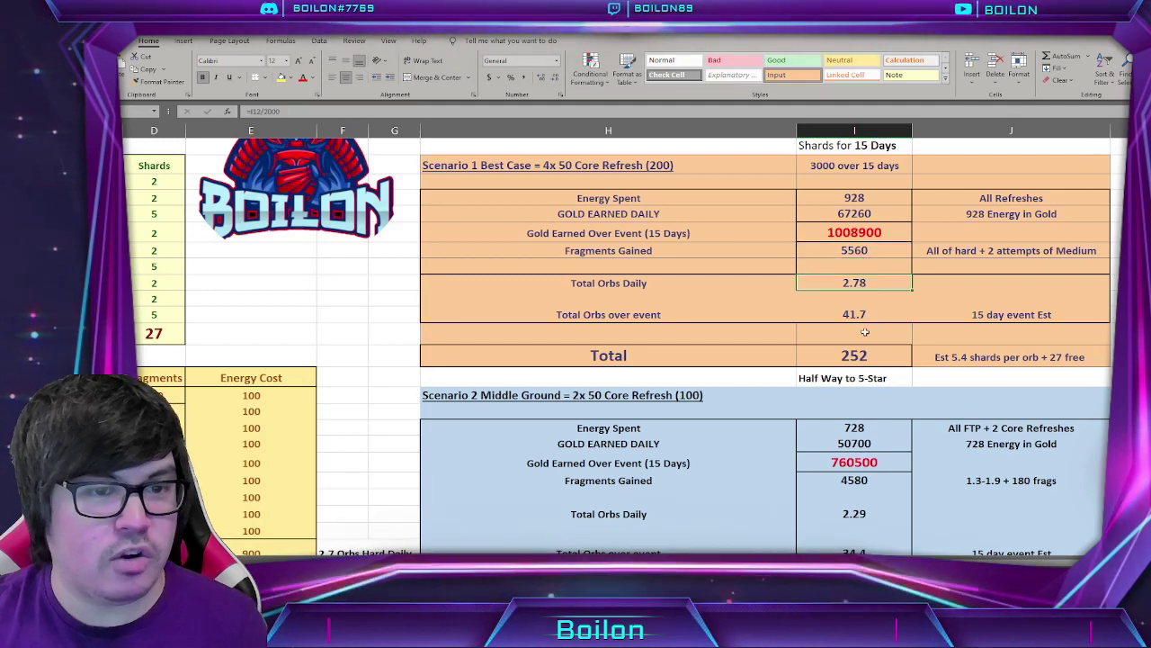
left_click(862, 314)
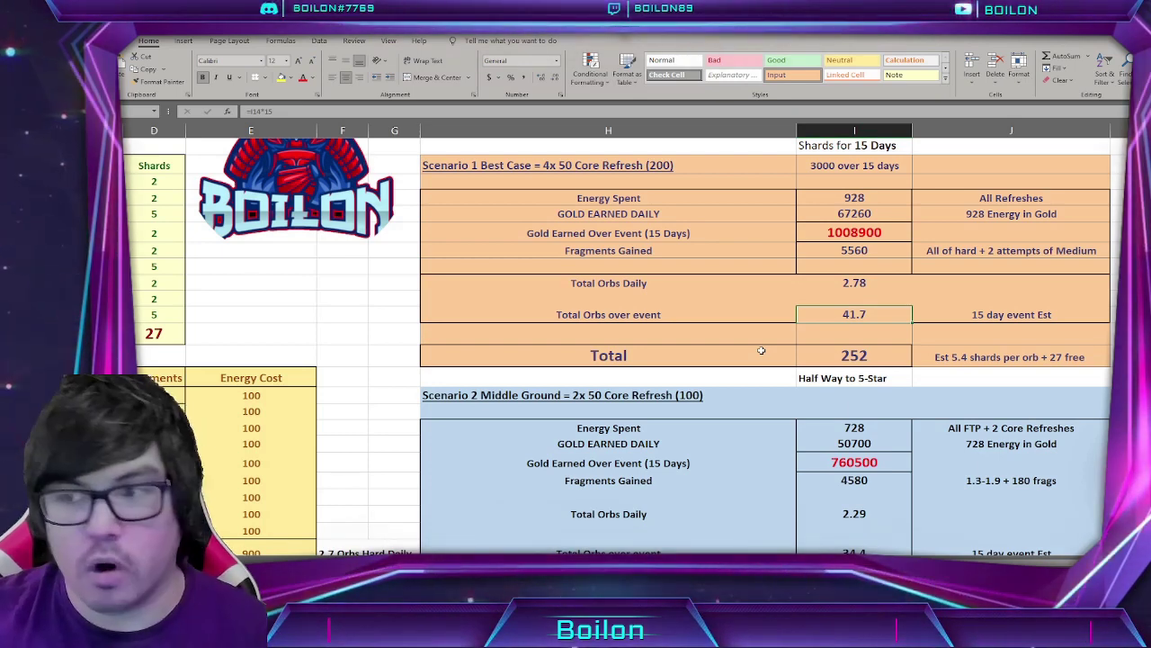
key("Down")
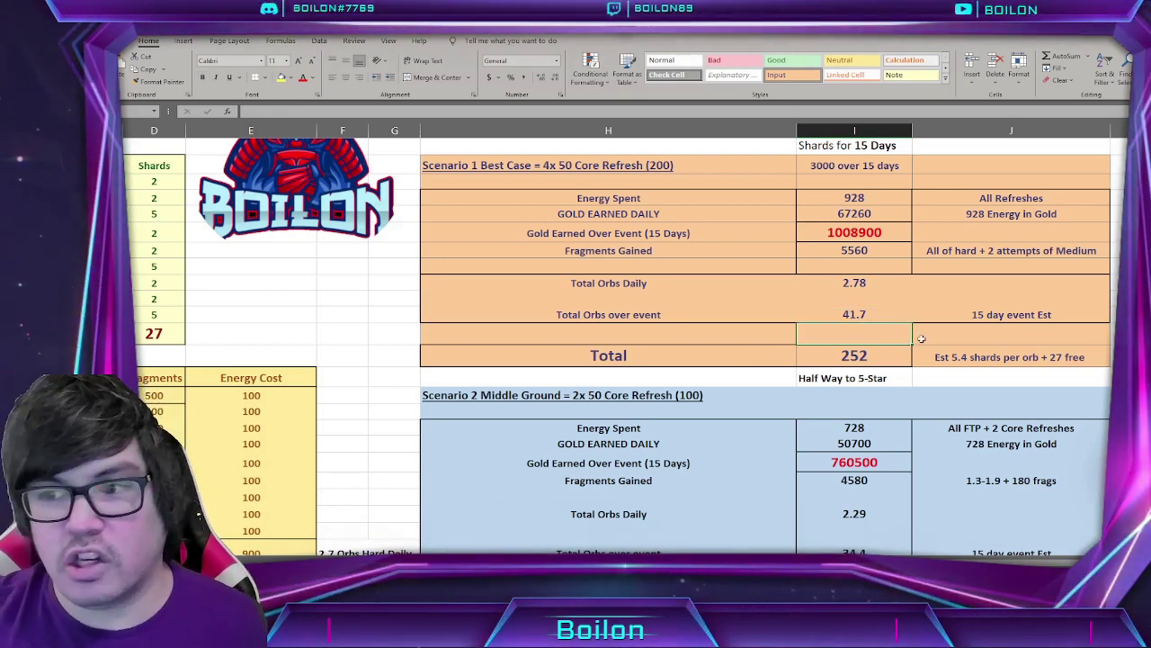
left_click(934, 339)
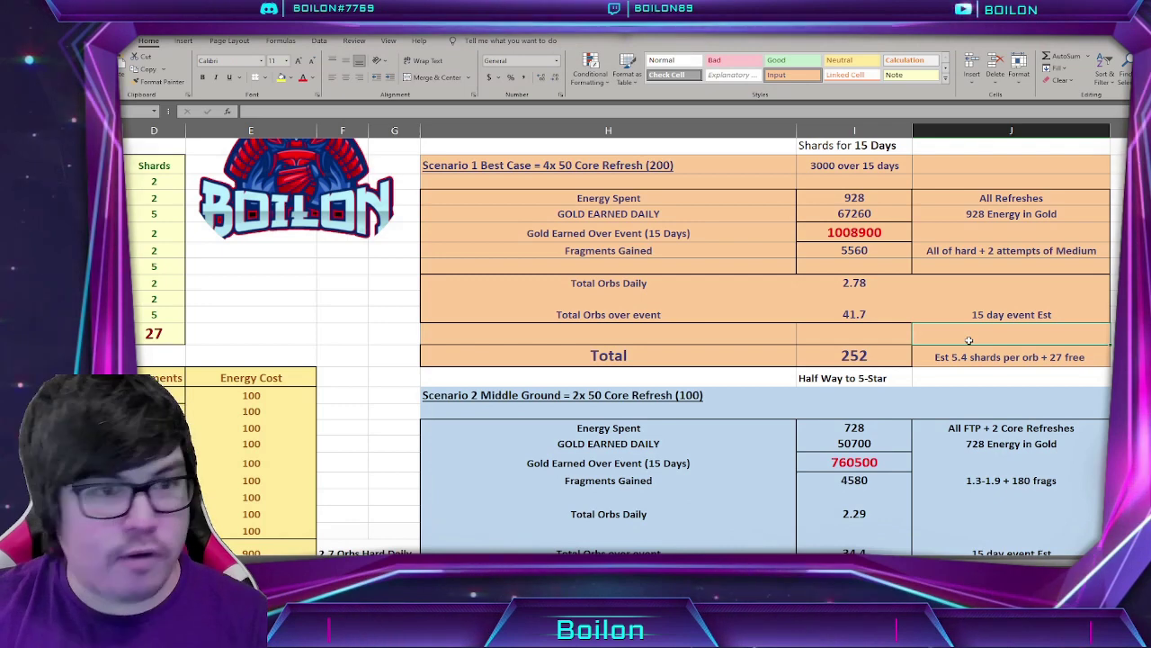
left_click(1007, 357)
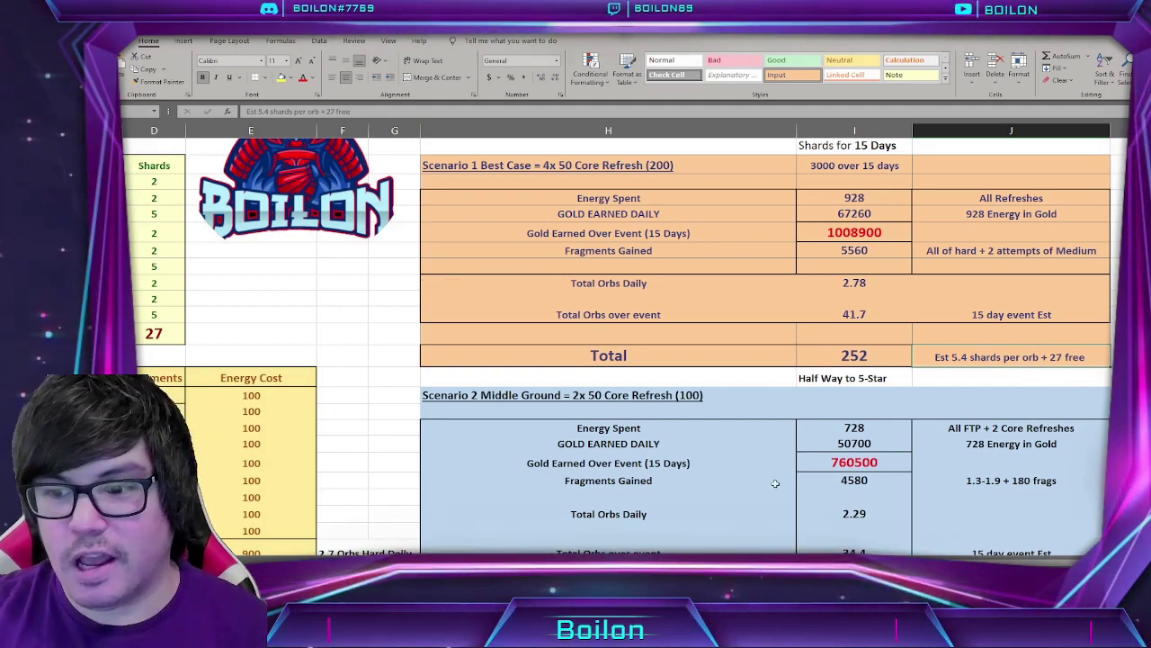
Recheck the free Hard Mode shards table from level 1.1 to level 1.9
scroll(629, 341, "left", 5)
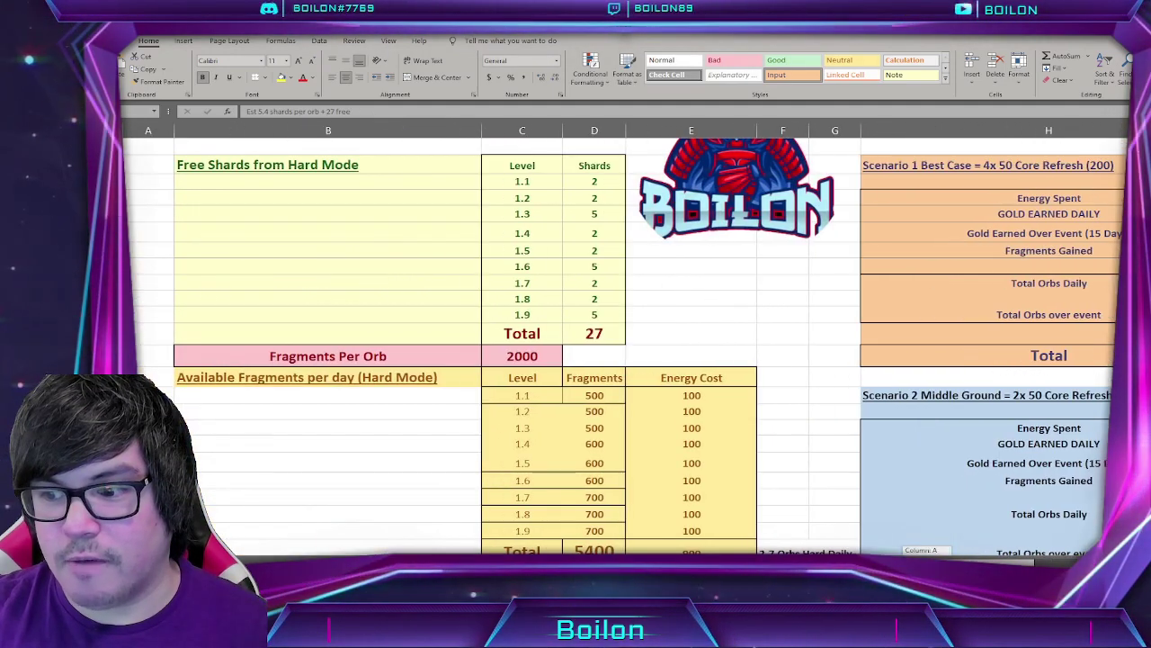
left_click(522, 181)
left_click(522, 314)
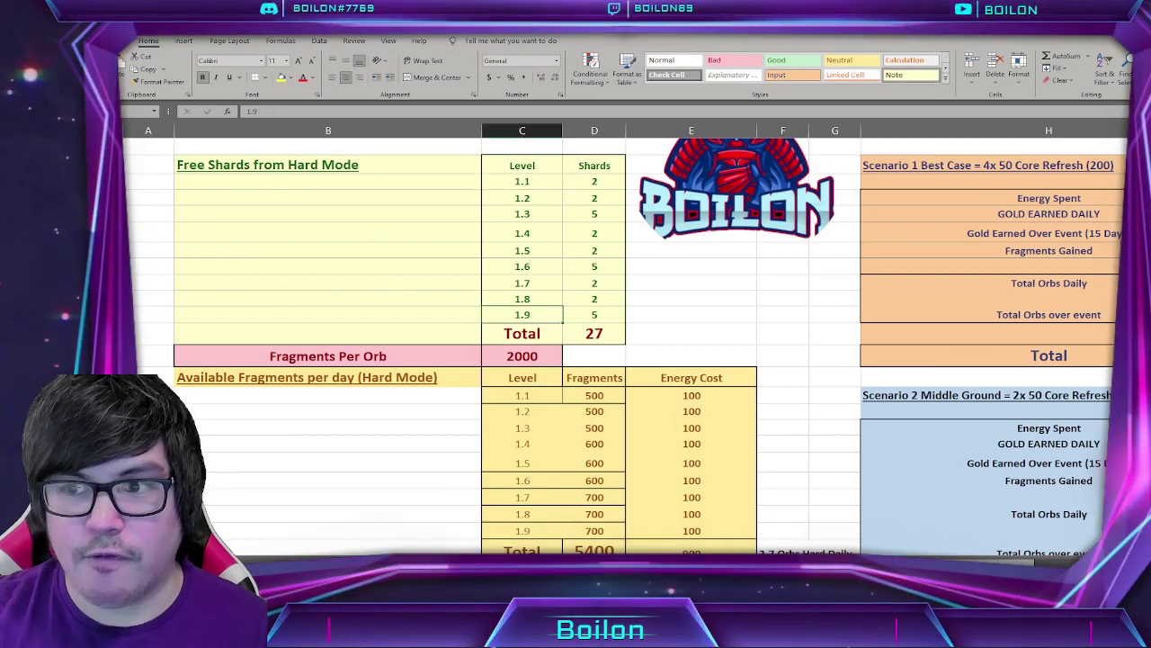
Add 5.4 to the Scenario 1 Total formula, making it =I16*5.4+27+5.4
scroll(630, 341, "right", 1)
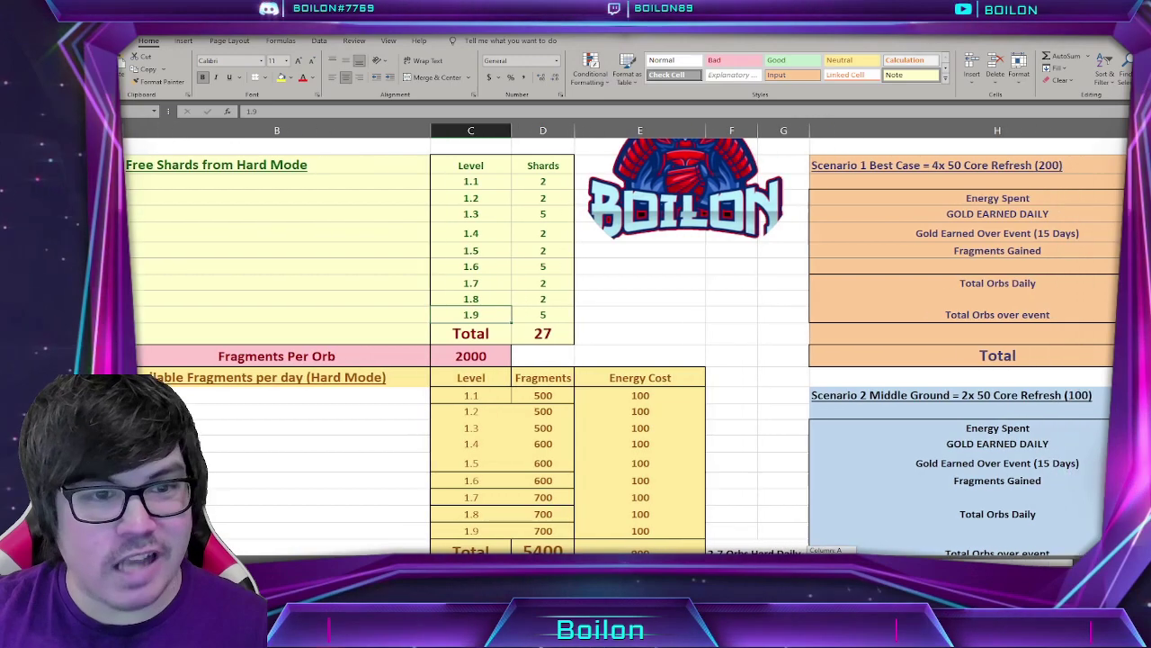
scroll(630, 342, "right", 2)
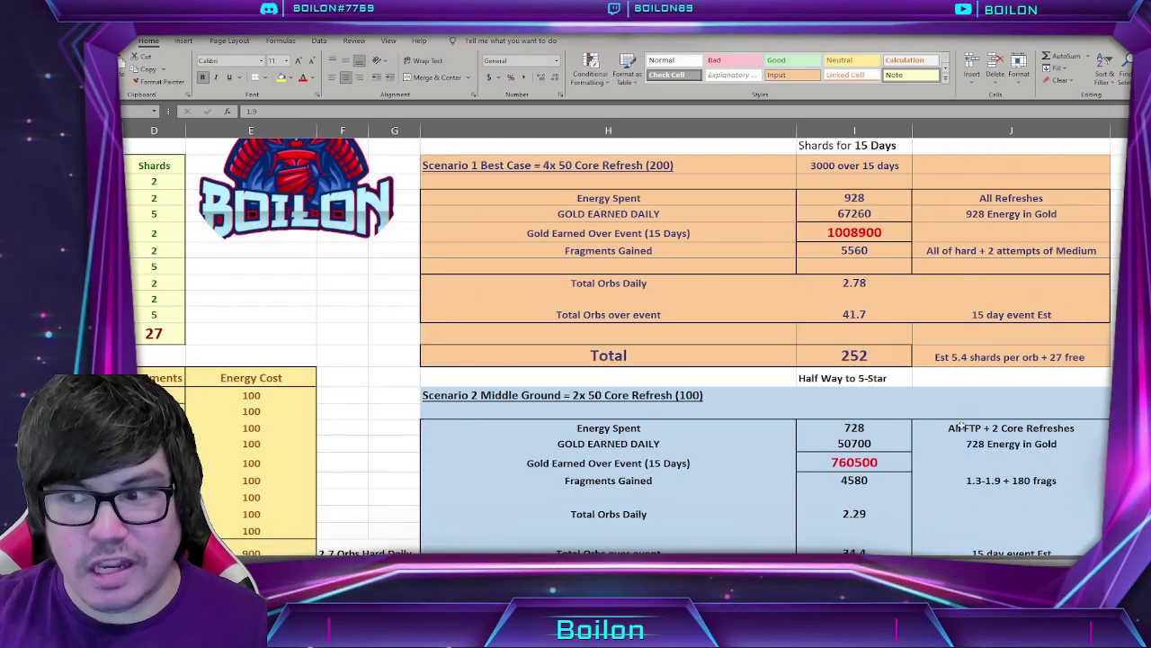
left_click(978, 360)
left_click(855, 356)
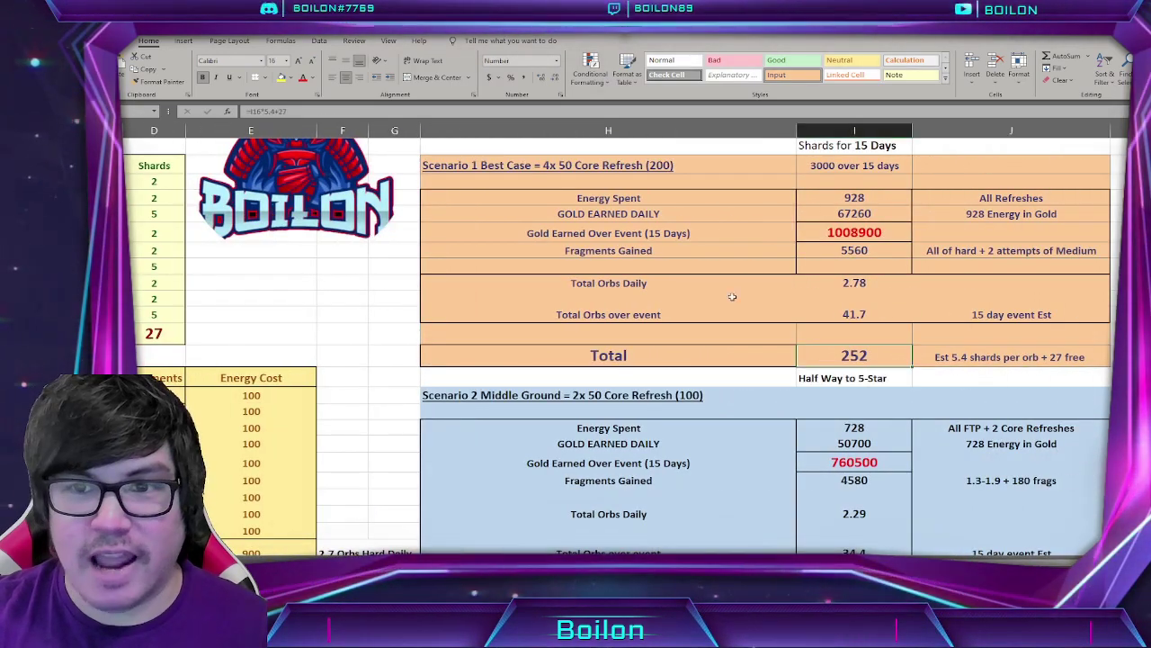
left_click(319, 110)
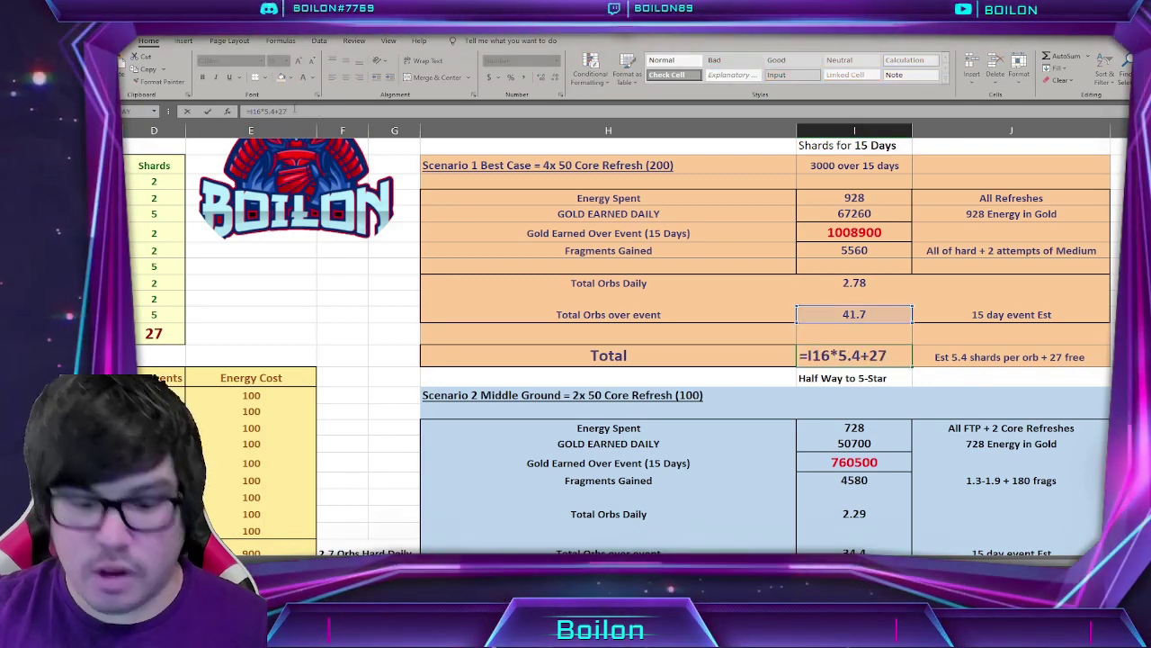
type("+5.4")
key("Return")
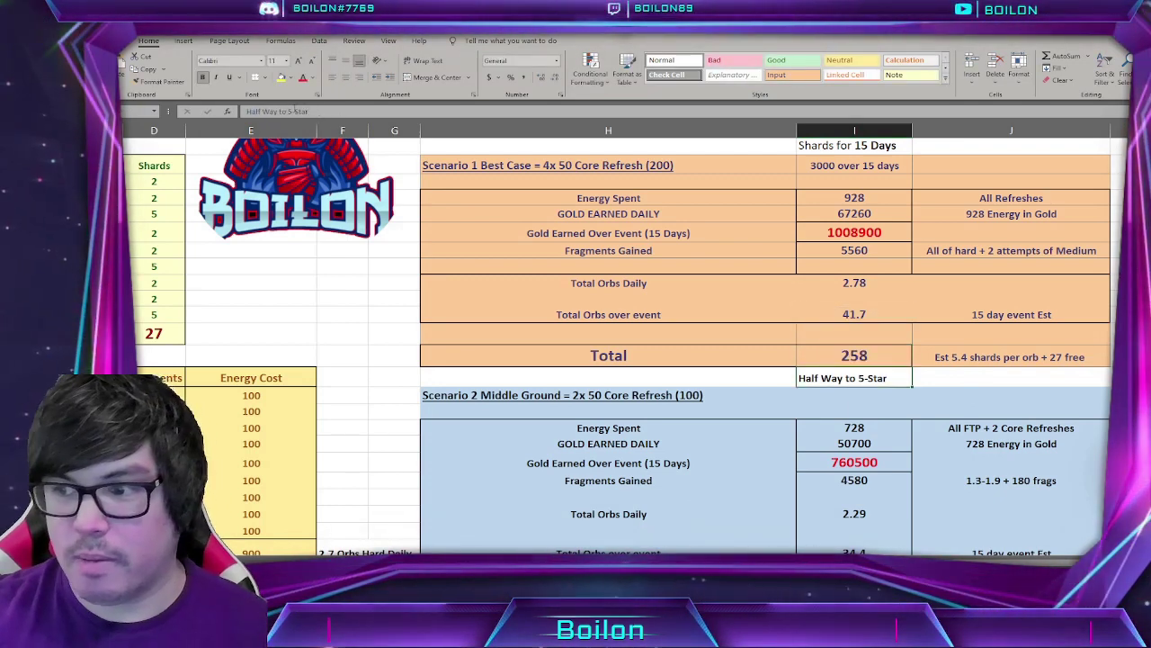
left_click(842, 360)
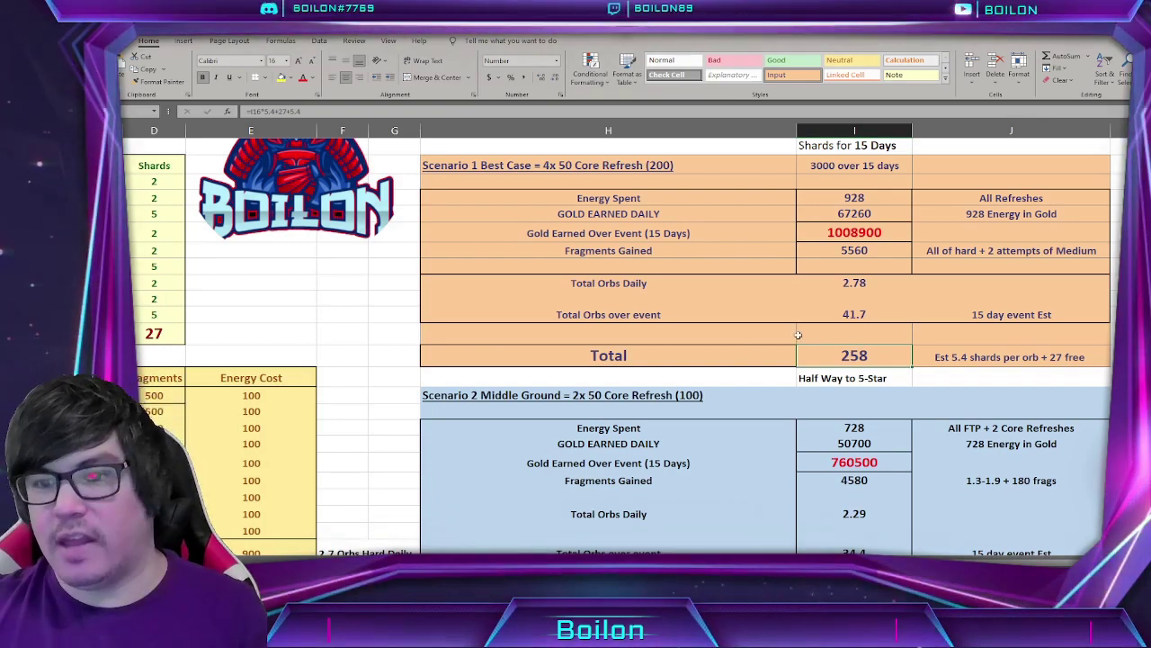
Examine Scenario 2 Middle Ground's gold, total orbs and estimated shards, and compare them with the Scenario 1 total
scroll(812, 382, "down", 1)
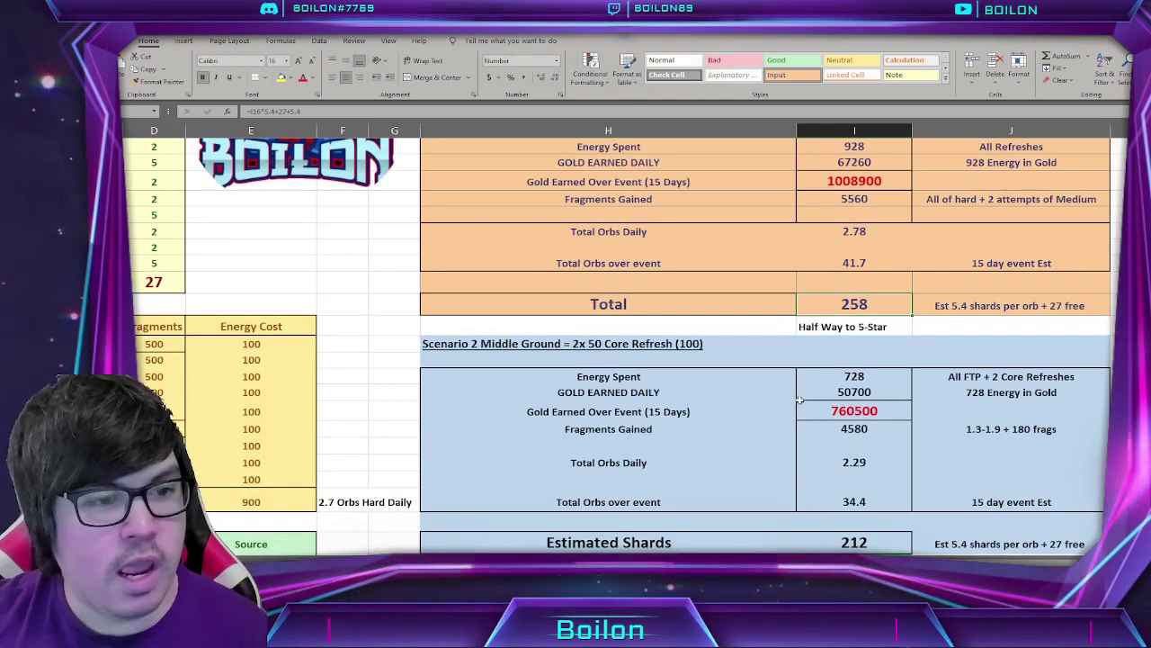
scroll(821, 382, "down", 1)
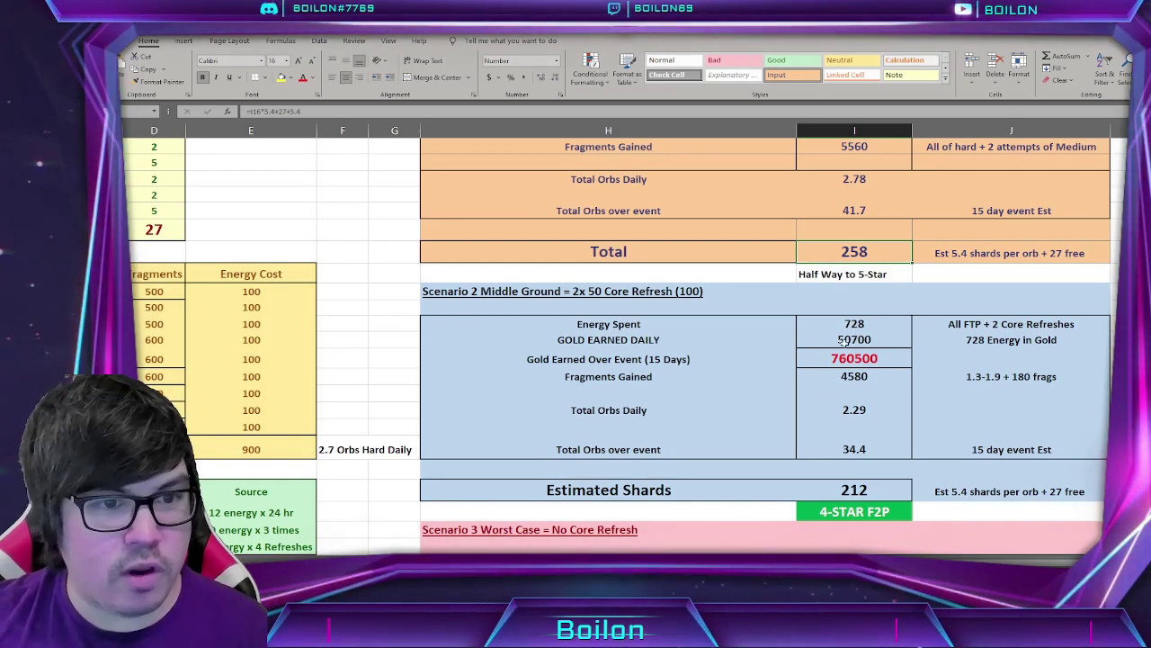
left_click(859, 338)
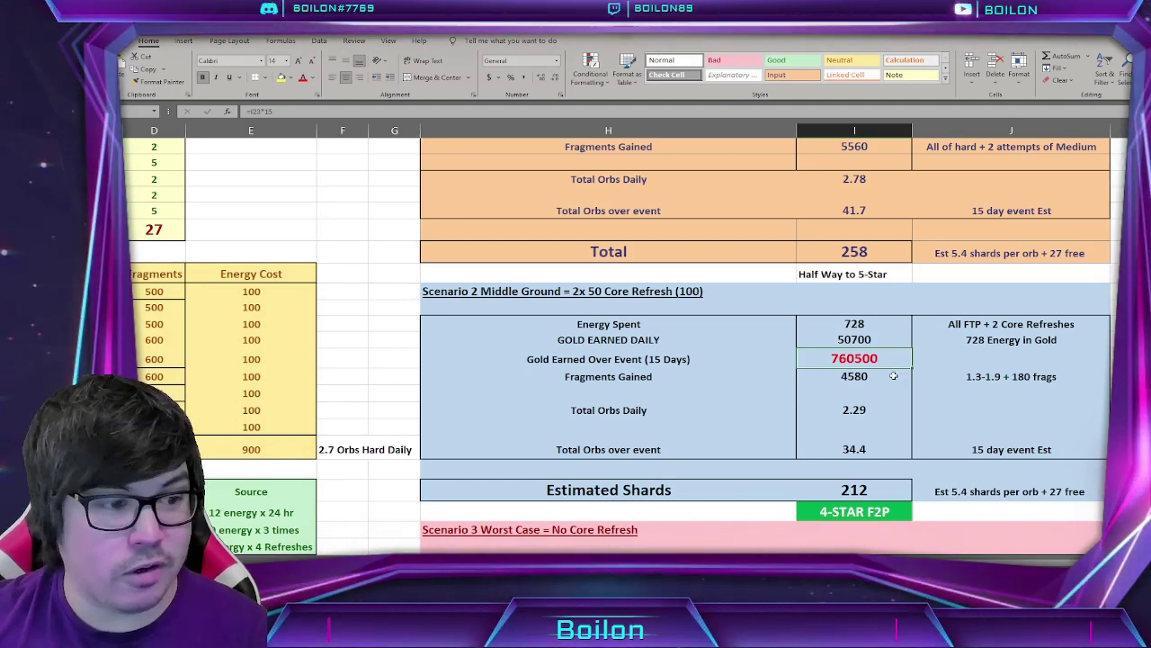
scroll(893, 376, "down", 1)
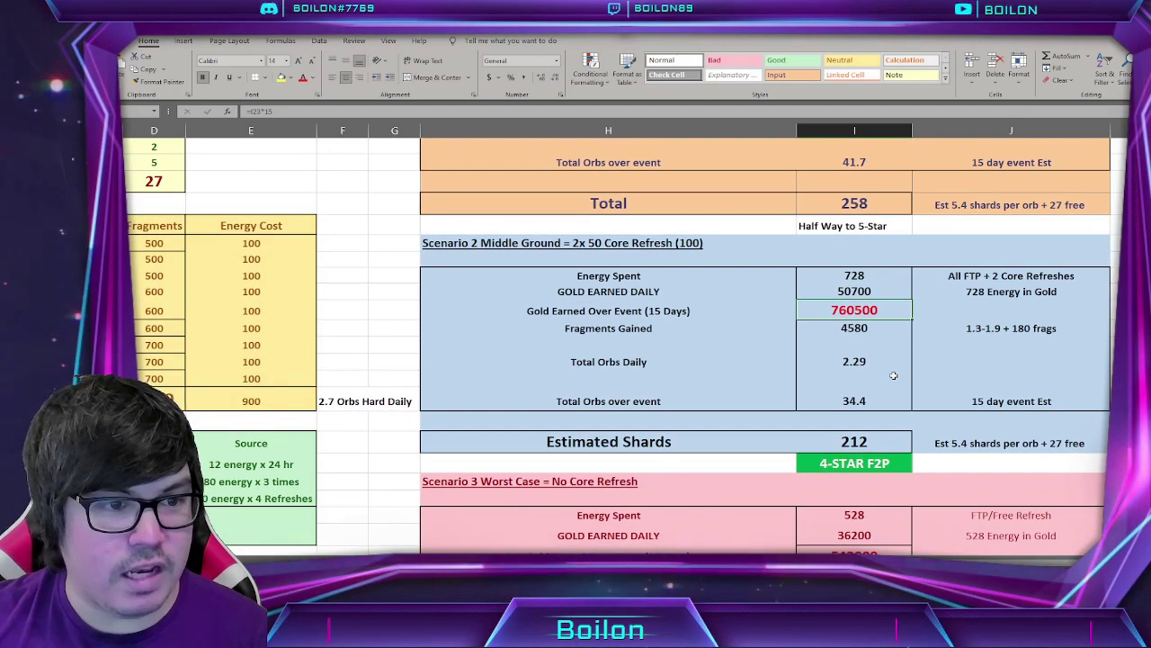
left_click(874, 401)
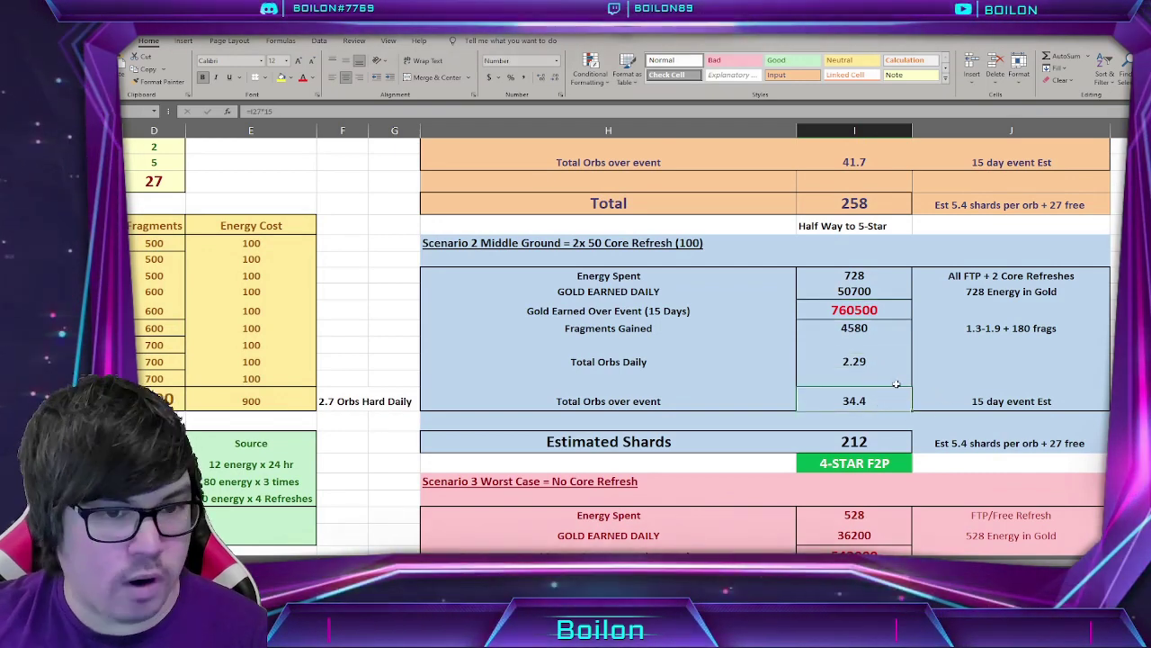
left_click(987, 446)
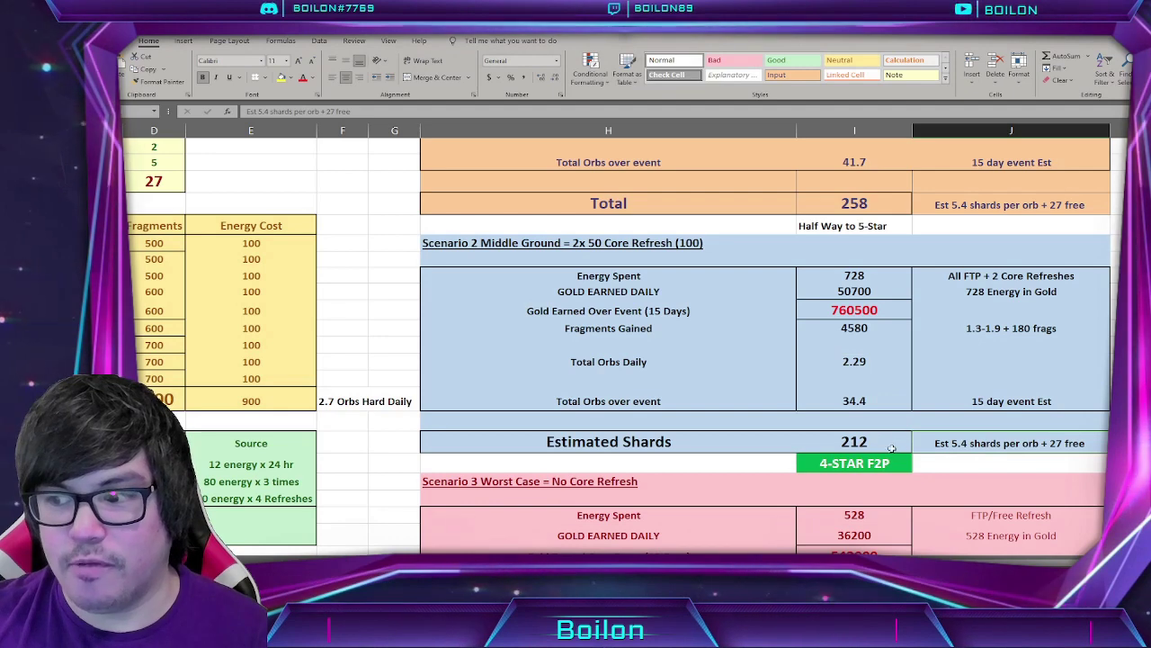
left_click(862, 441)
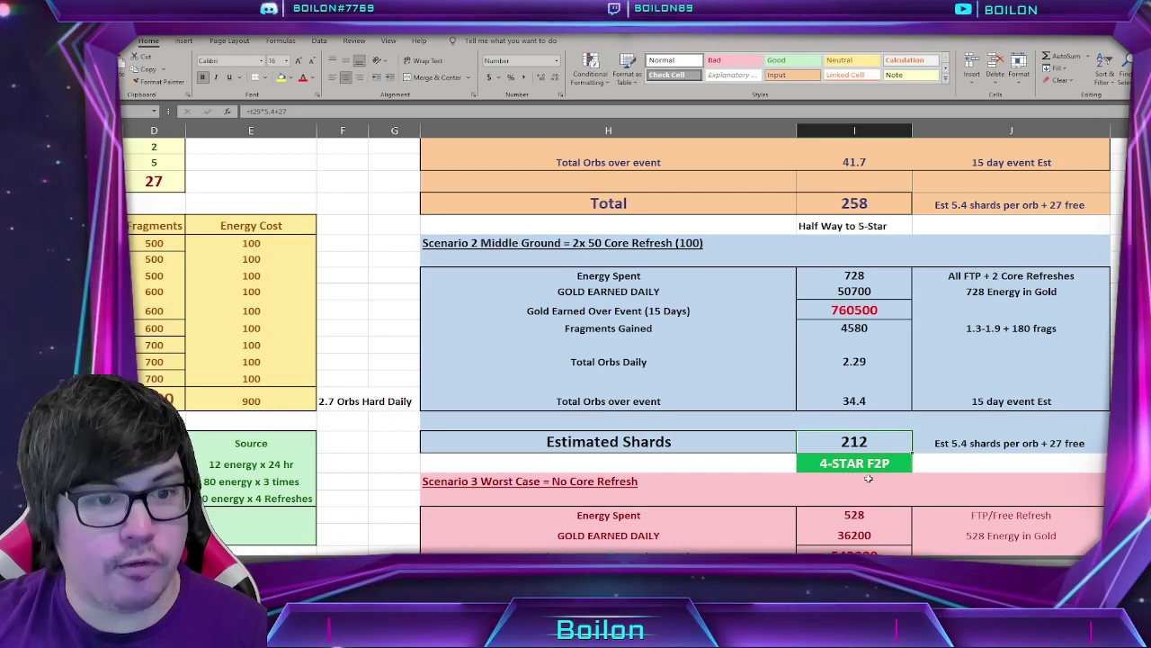
scroll(852, 476, "up", 2)
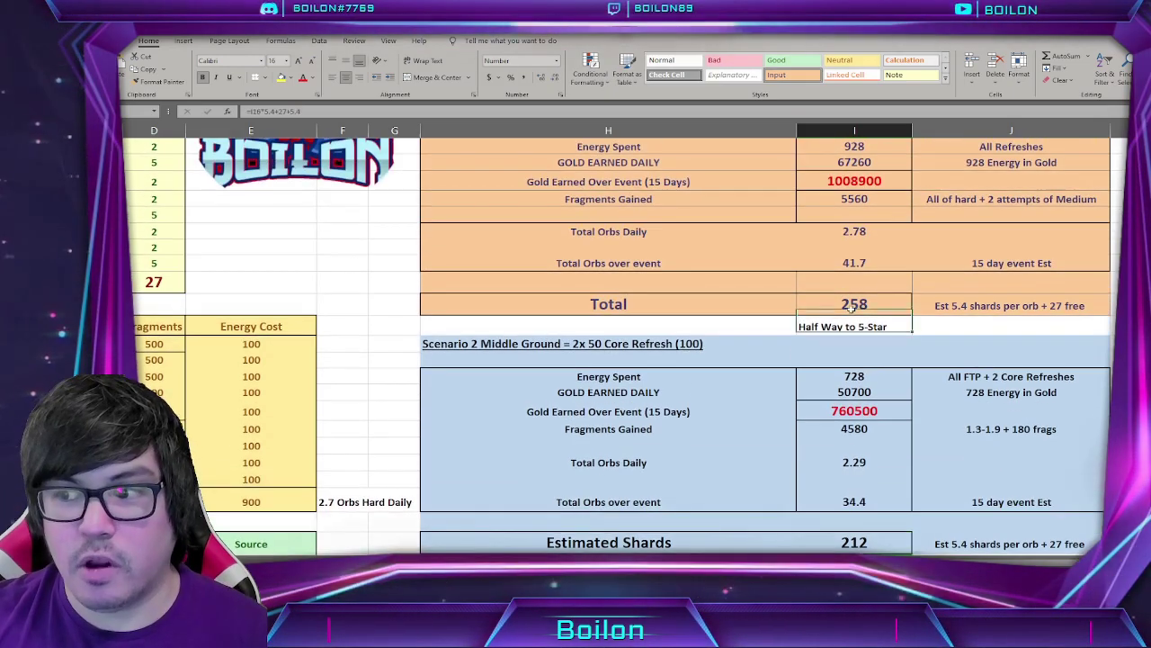
scroll(851, 329, "up", 1)
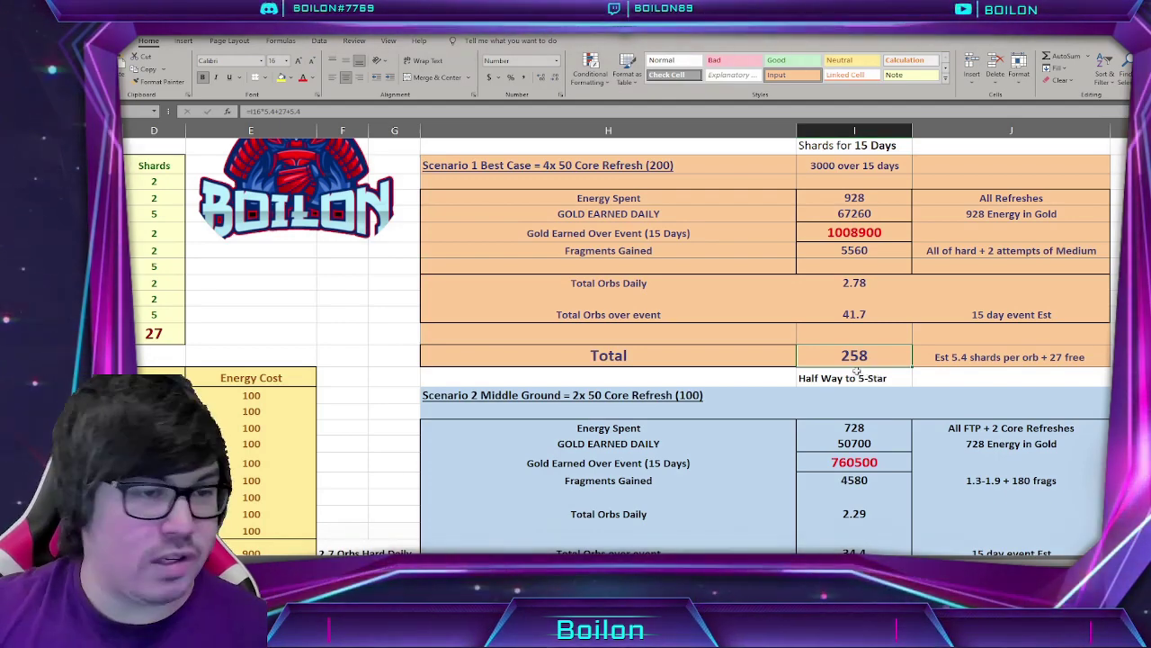
Add 5.4 to the Scenario 2 Estimated Shards formula, making it =I29*5.4+27+5.4
scroll(850, 367, "down", 3)
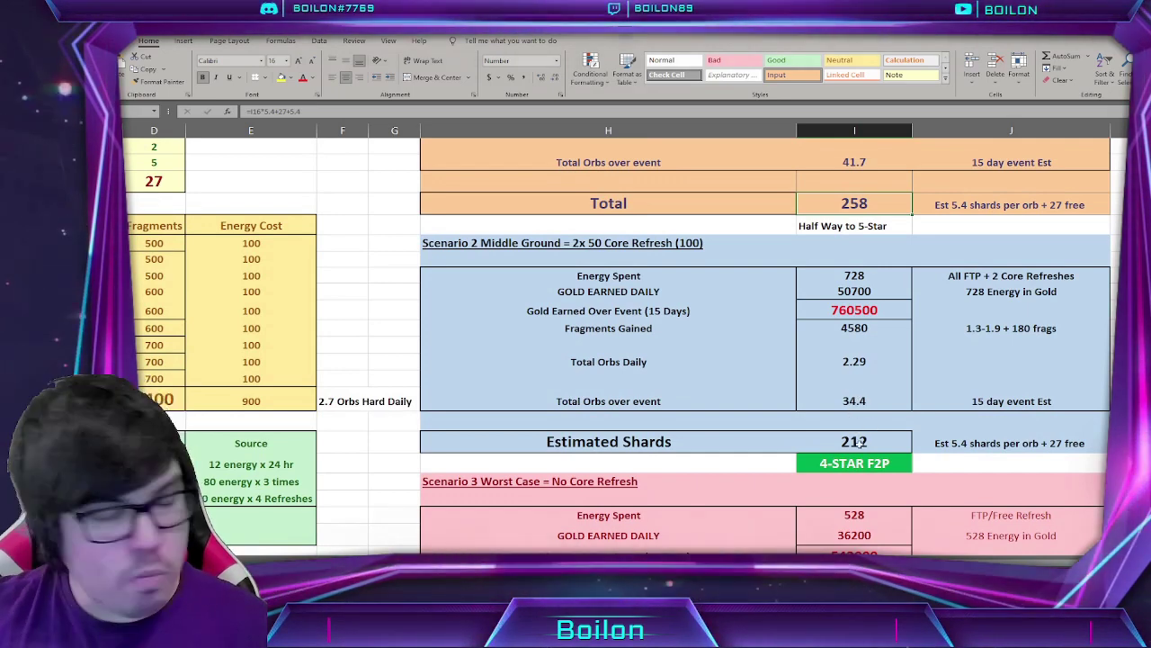
left_click(871, 441)
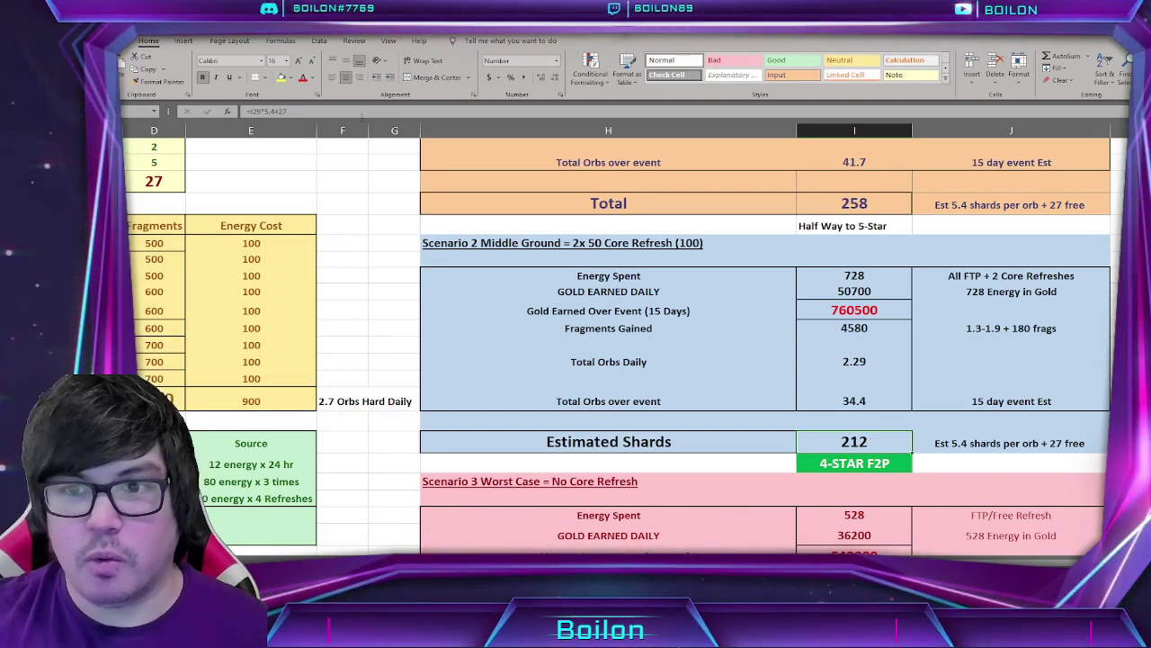
left_click(361, 114)
type("+5.4")
key("Return")
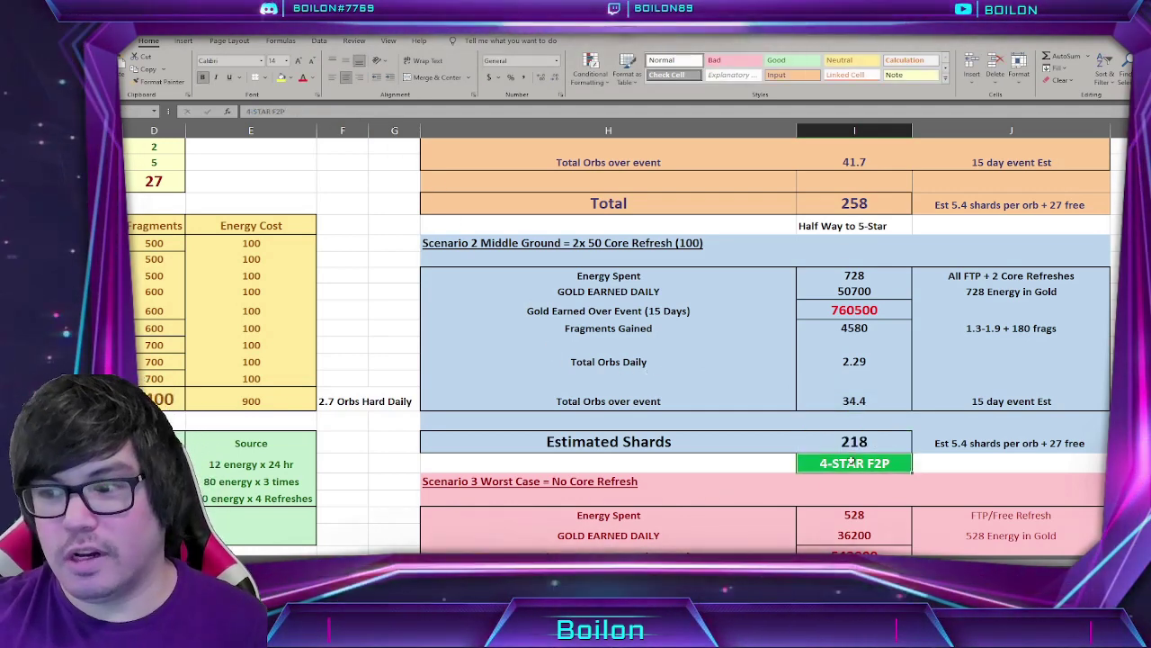
Add 5.4 to the Scenario 3 Estimated Shards formula, making it =I41*5.4+27+5.4
scroll(855, 441, "down", 3)
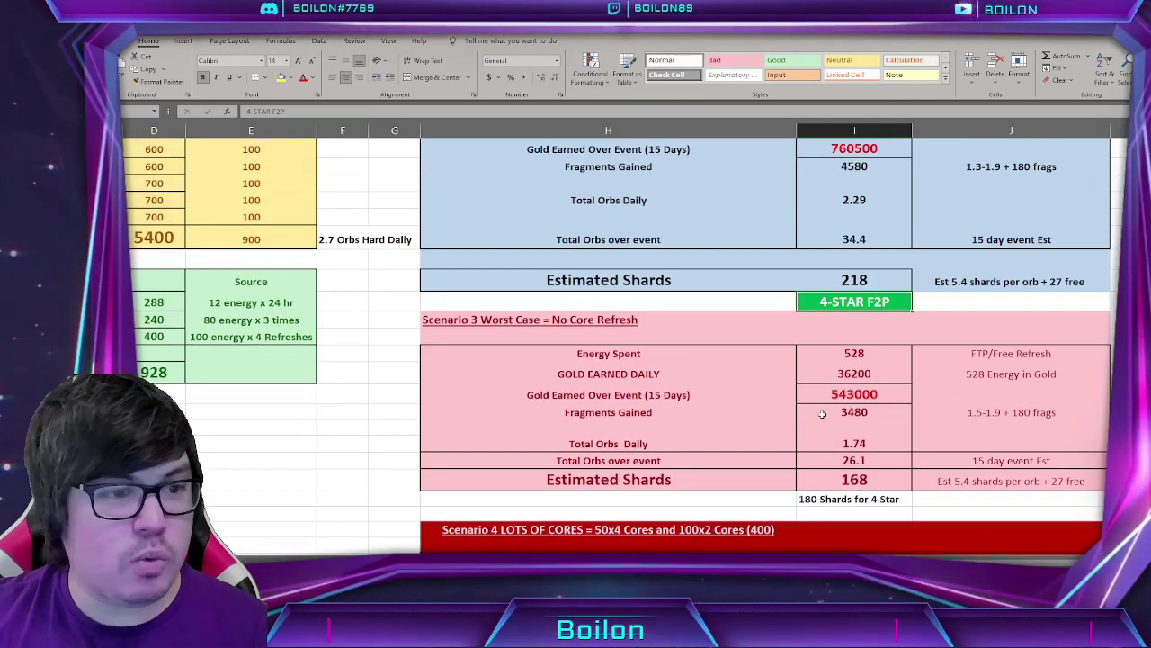
scroll(822, 414, "up", 1)
scroll(835, 419, "down", 1)
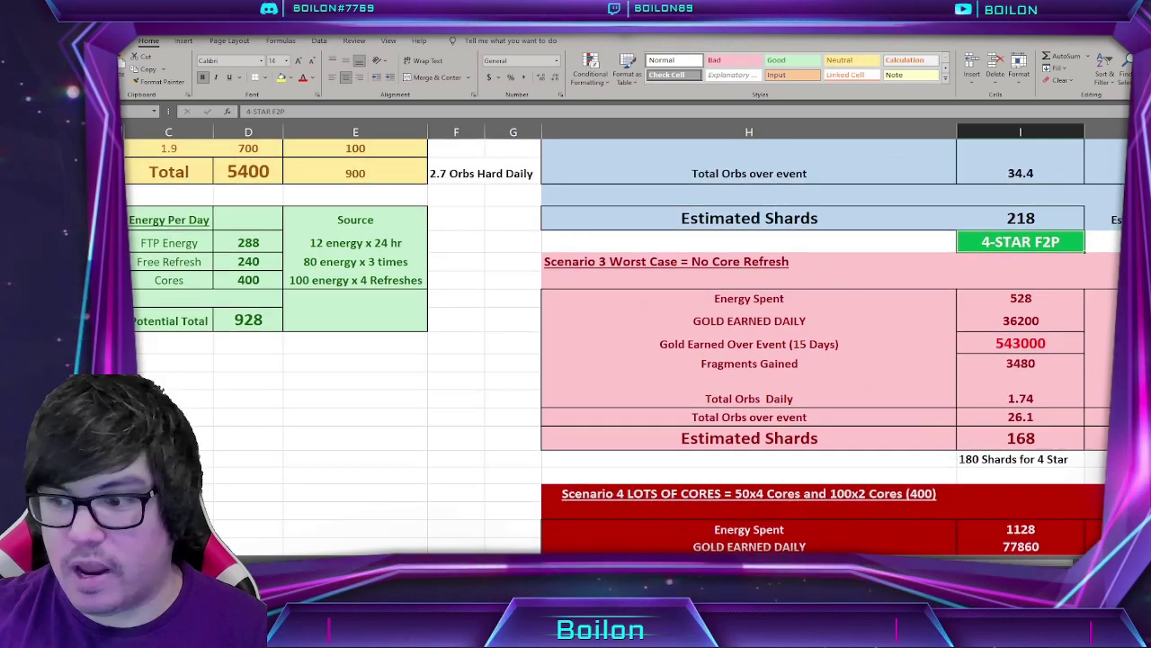
scroll(835, 419, "right", 3)
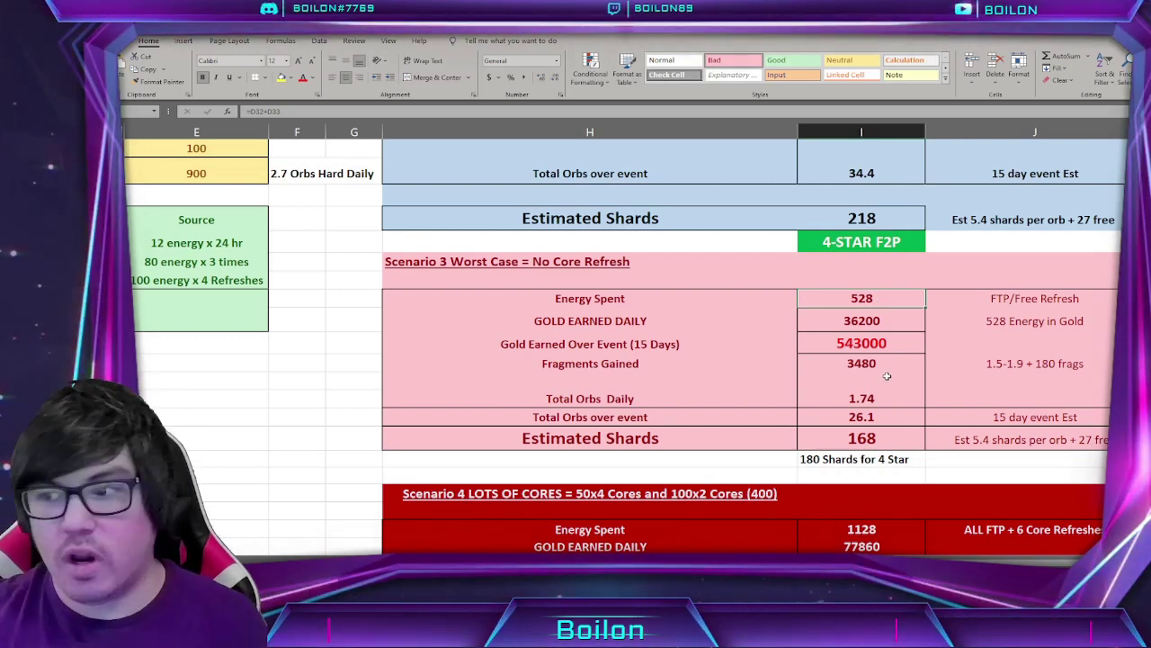
left_click(876, 345)
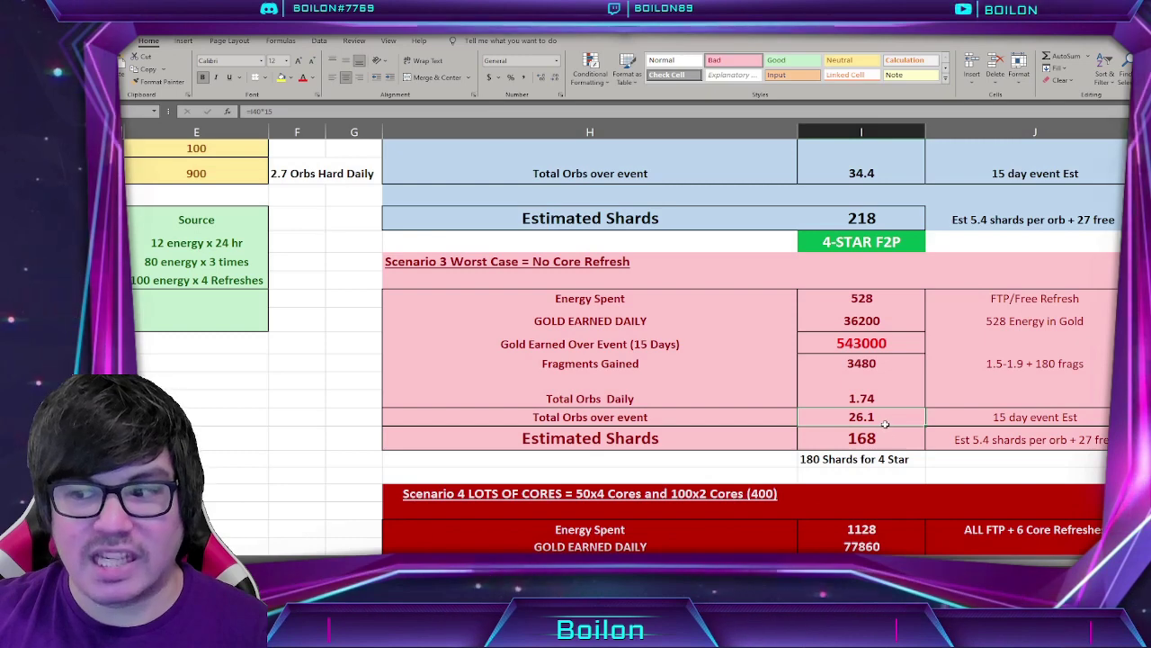
left_click(877, 429)
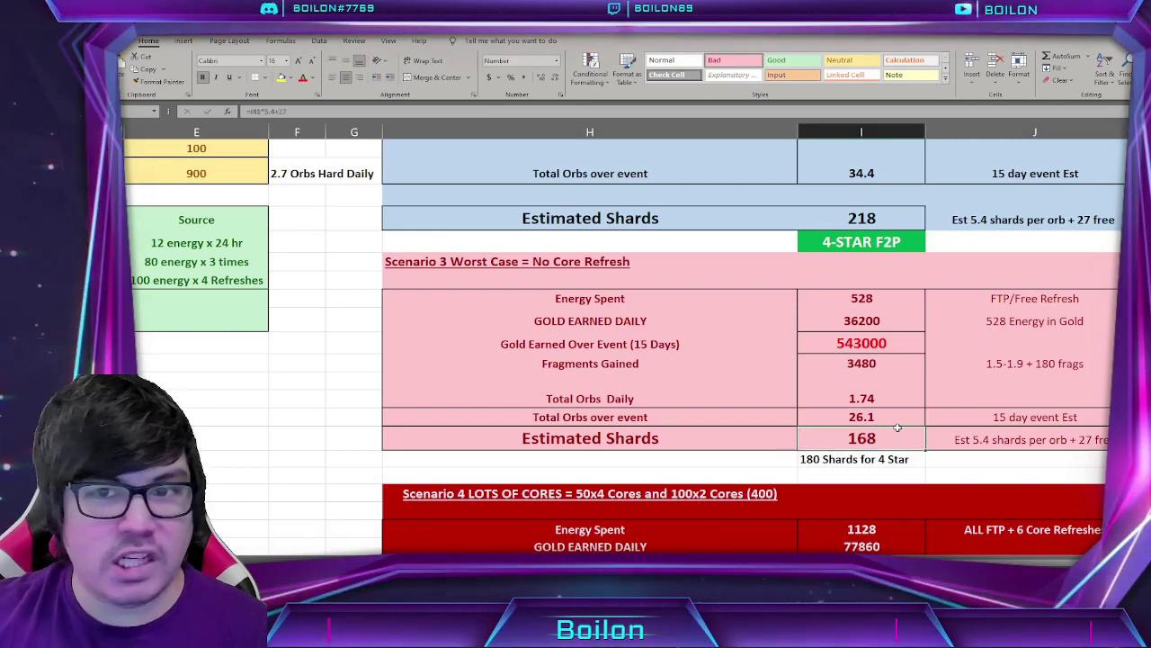
left_click(349, 113)
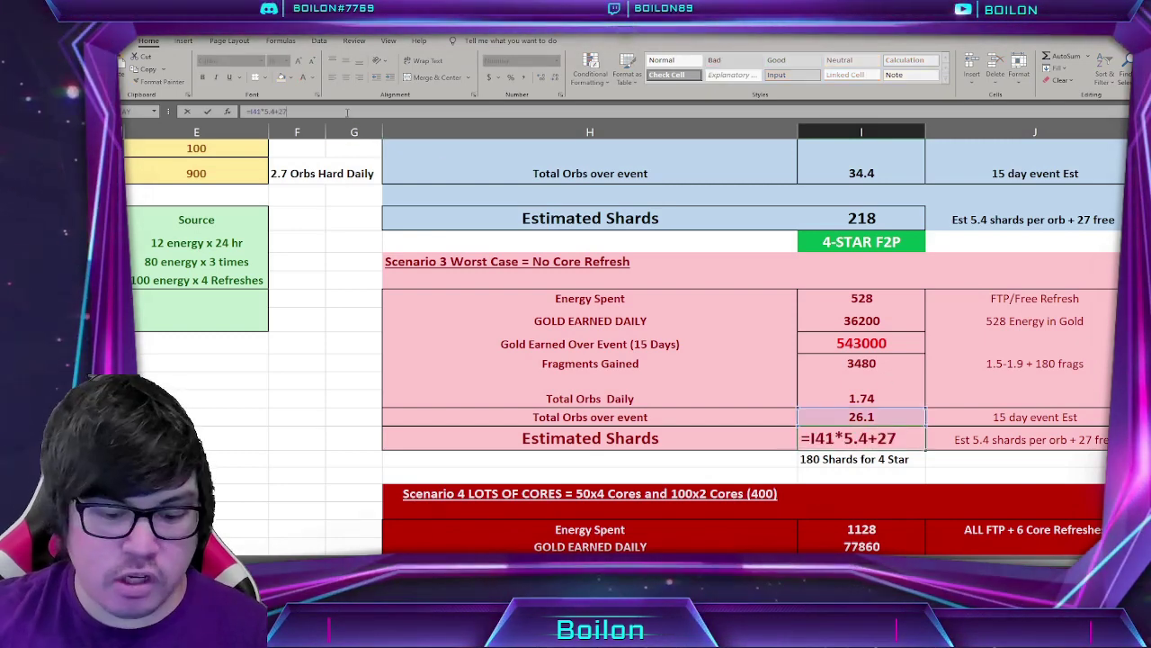
type("+5.4")
key("Return")
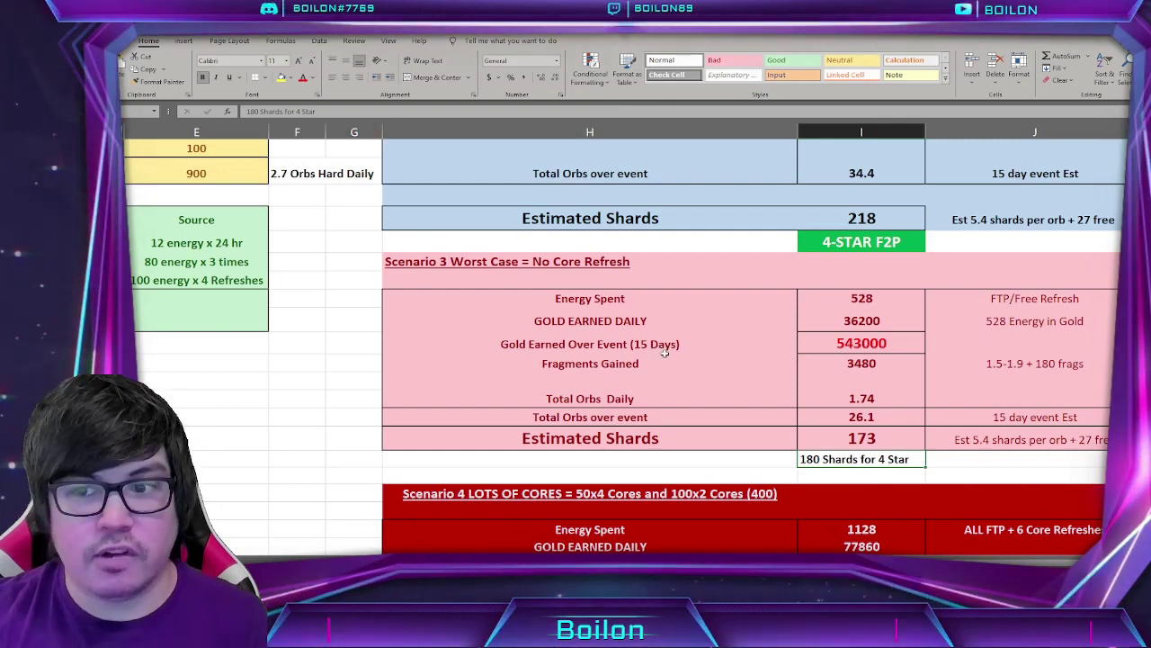
Add the note "6000 Power Cores 15 Days" in the empty cell above Scenario 4's Energy Spent value
left_click(781, 417)
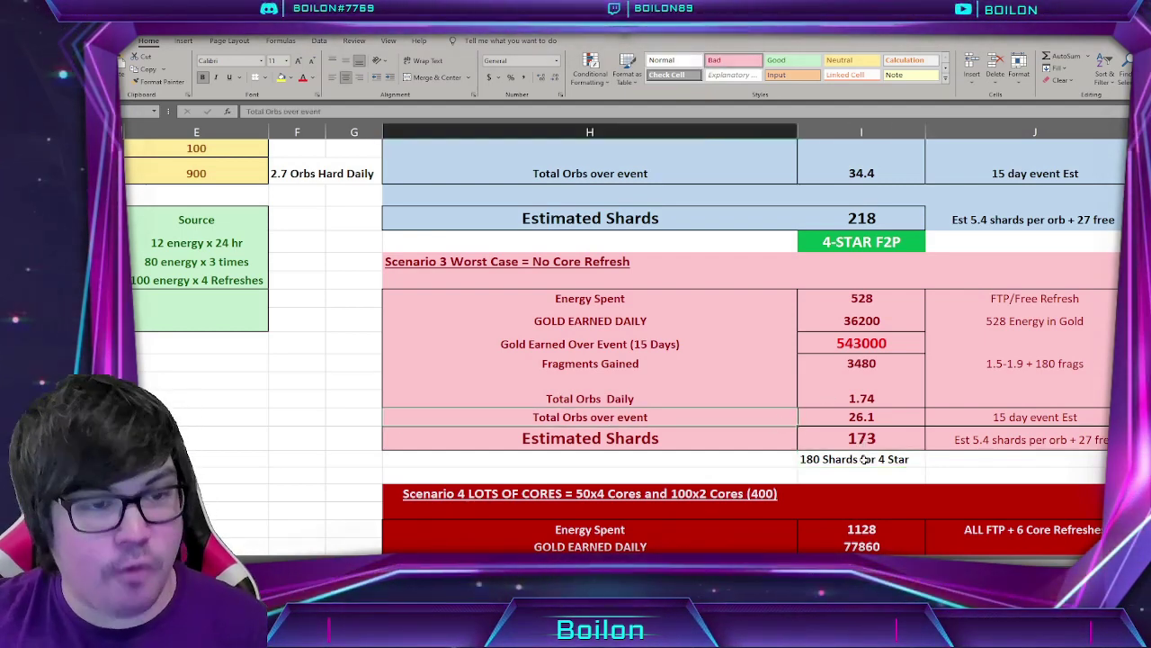
scroll(861, 459, "up", 3)
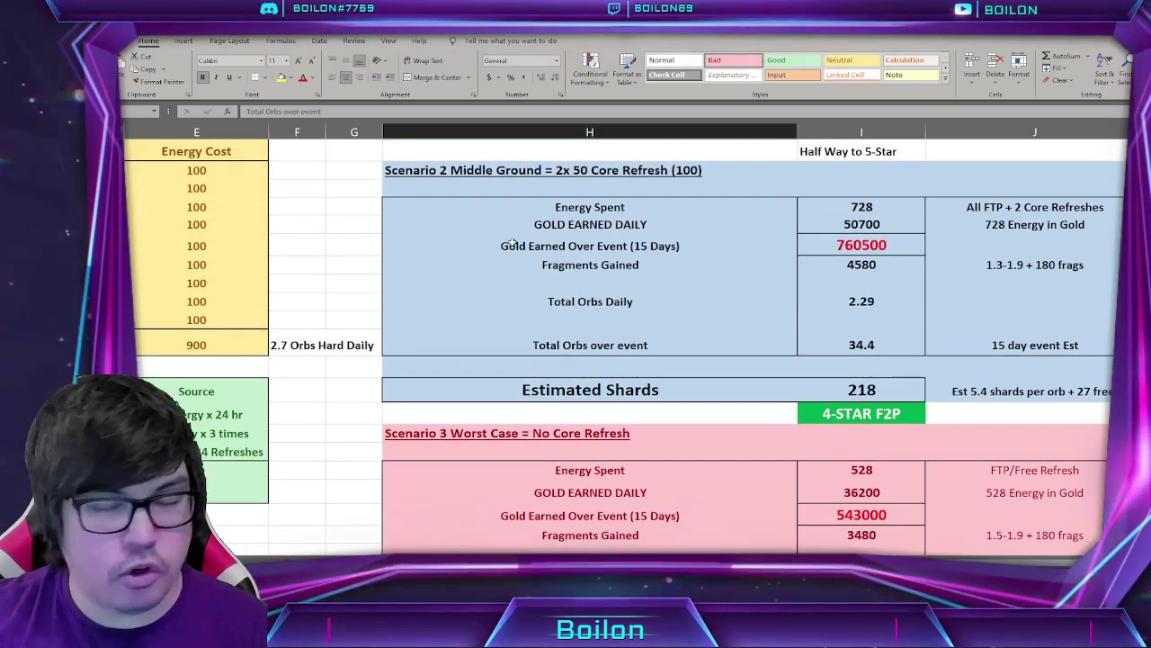
scroll(567, 347, "down", 3)
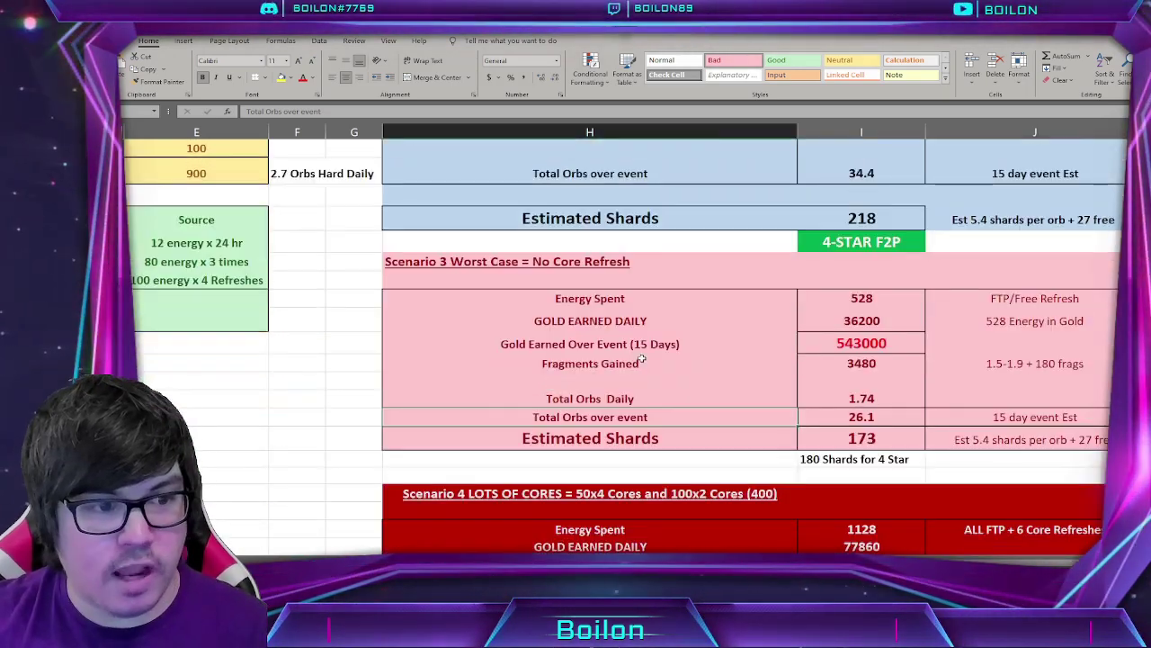
scroll(643, 358, "down", 5)
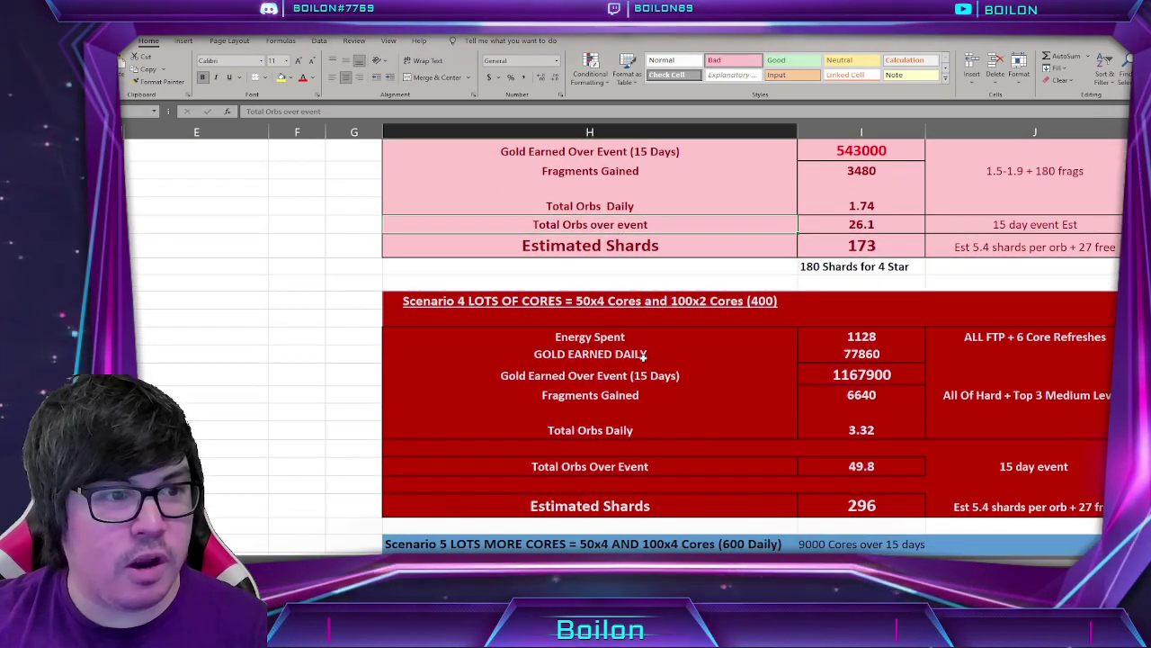
scroll(643, 358, "up", 1)
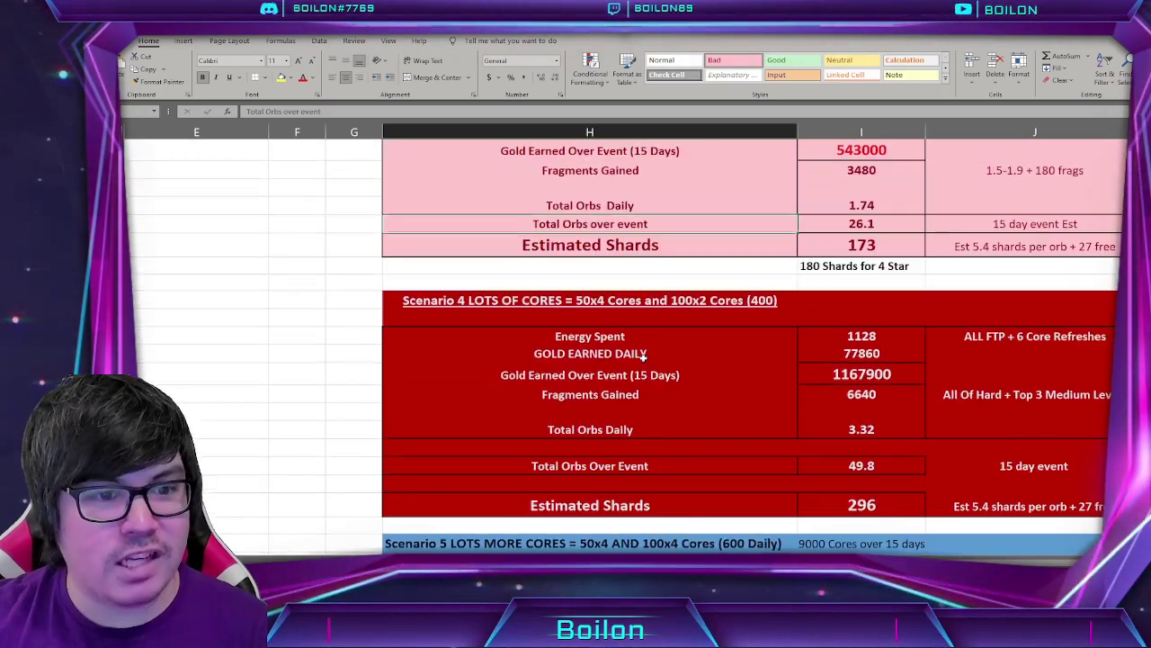
left_click(620, 304)
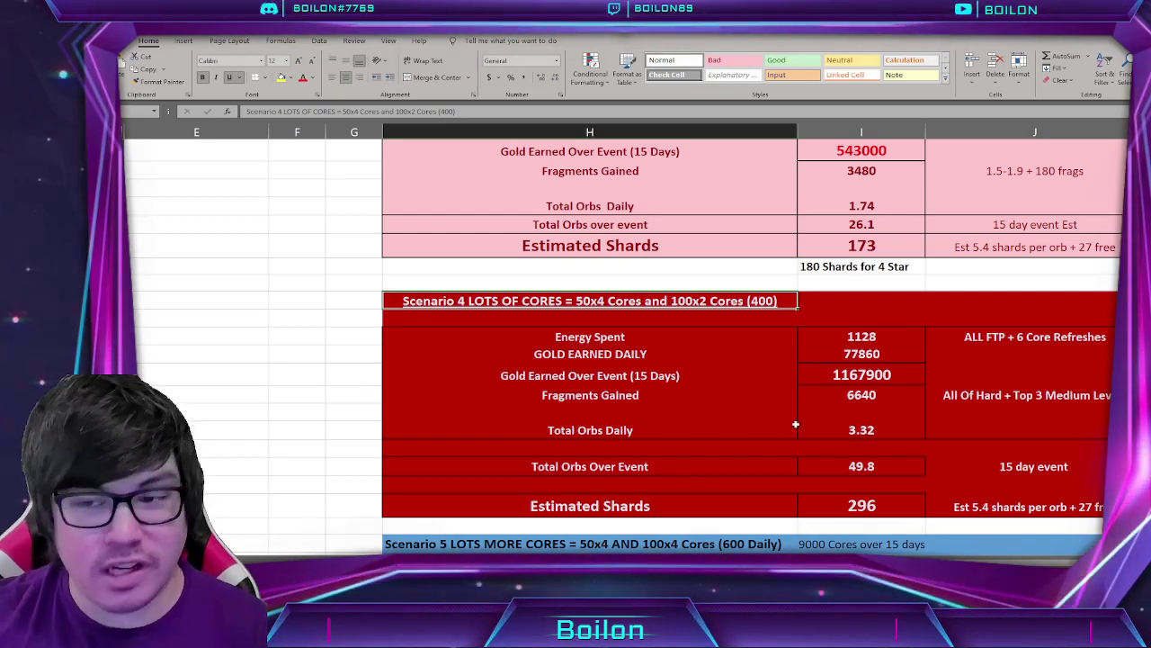
left_click(861, 315)
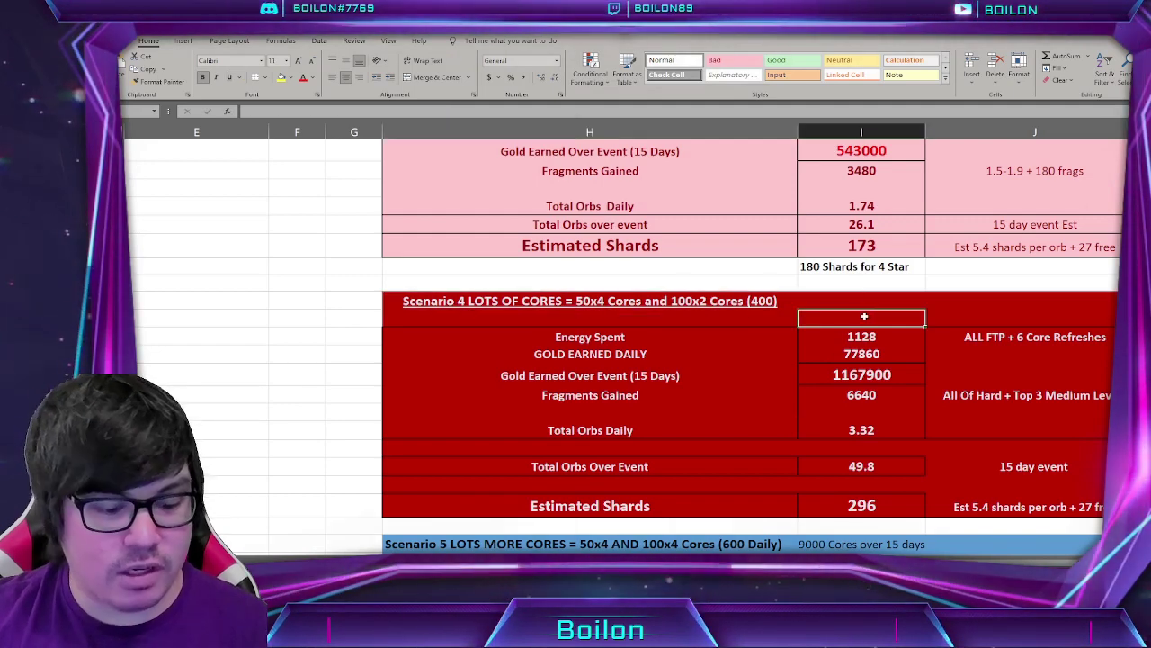
type("6000 Po")
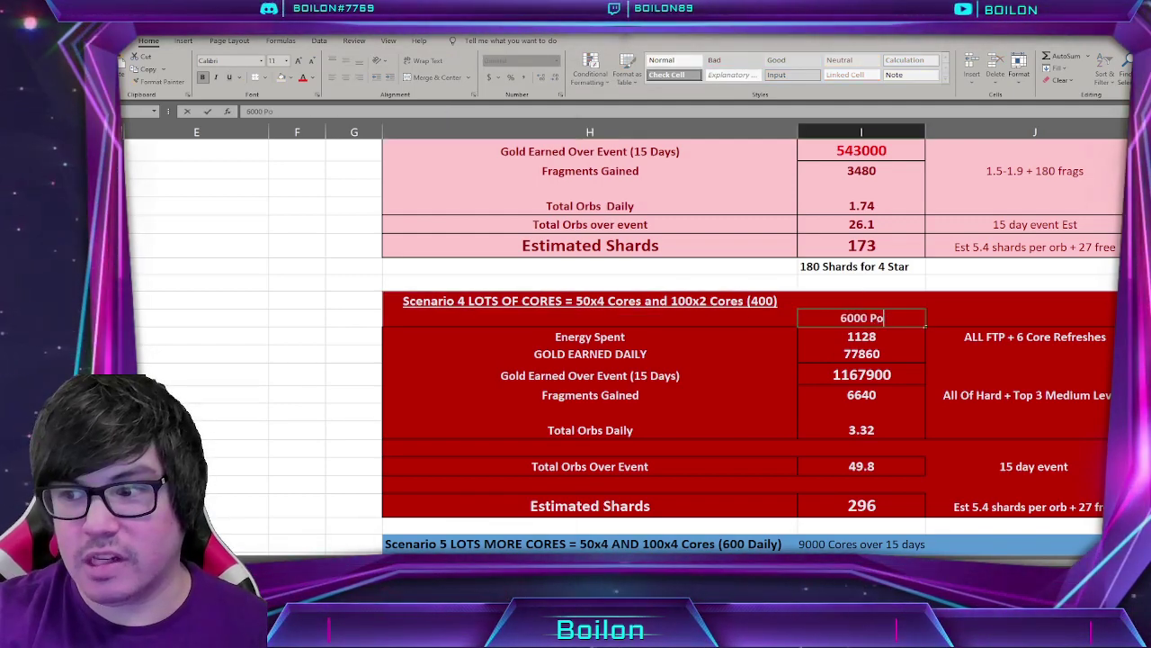
type("wer")
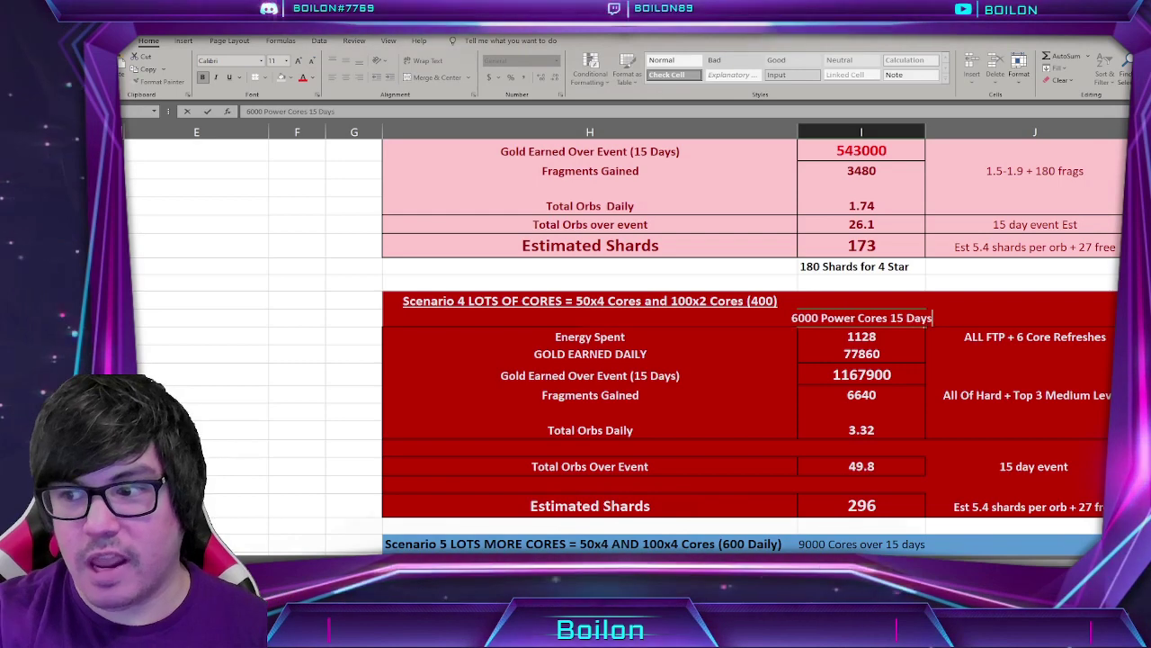
type(" Cores 15 Days")
key("Return")
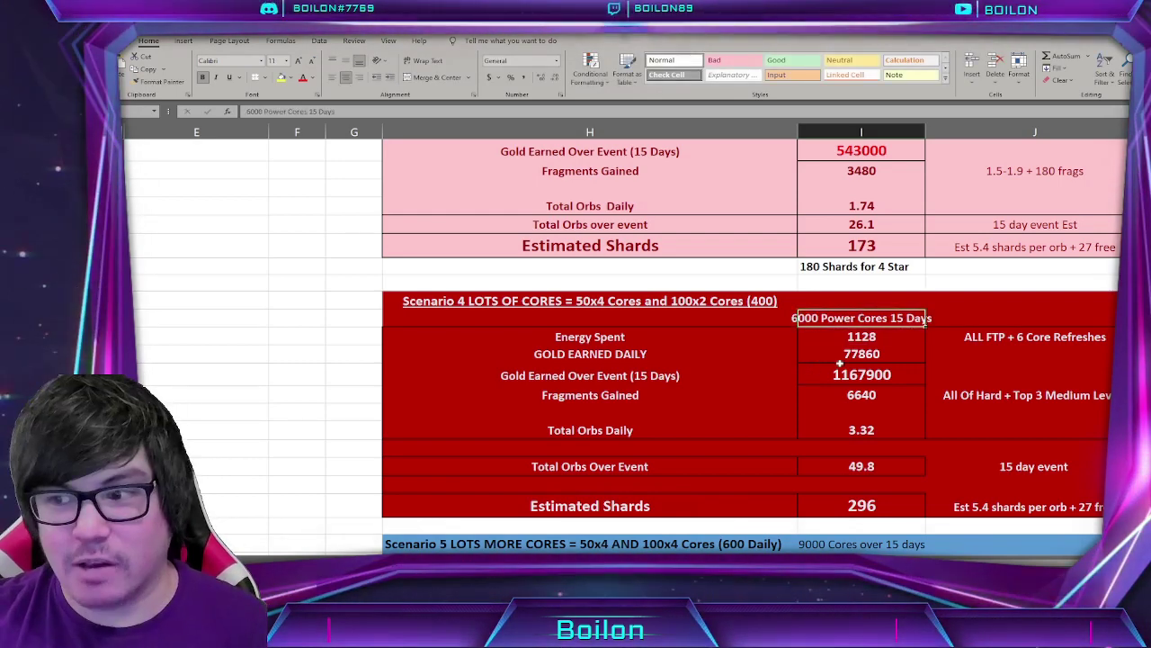
Add 5.4 to the Scenario 4 Estimated Shards formula, making it =I54*5.4+27+5.4
key("Return")
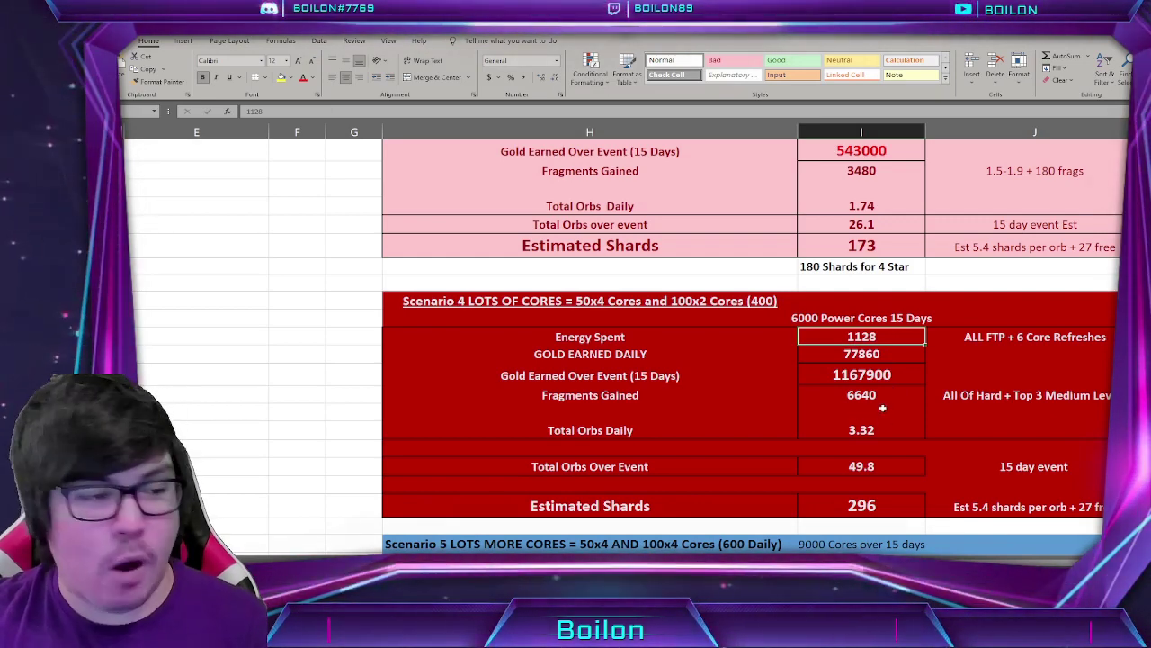
key("Return")
key("Return")
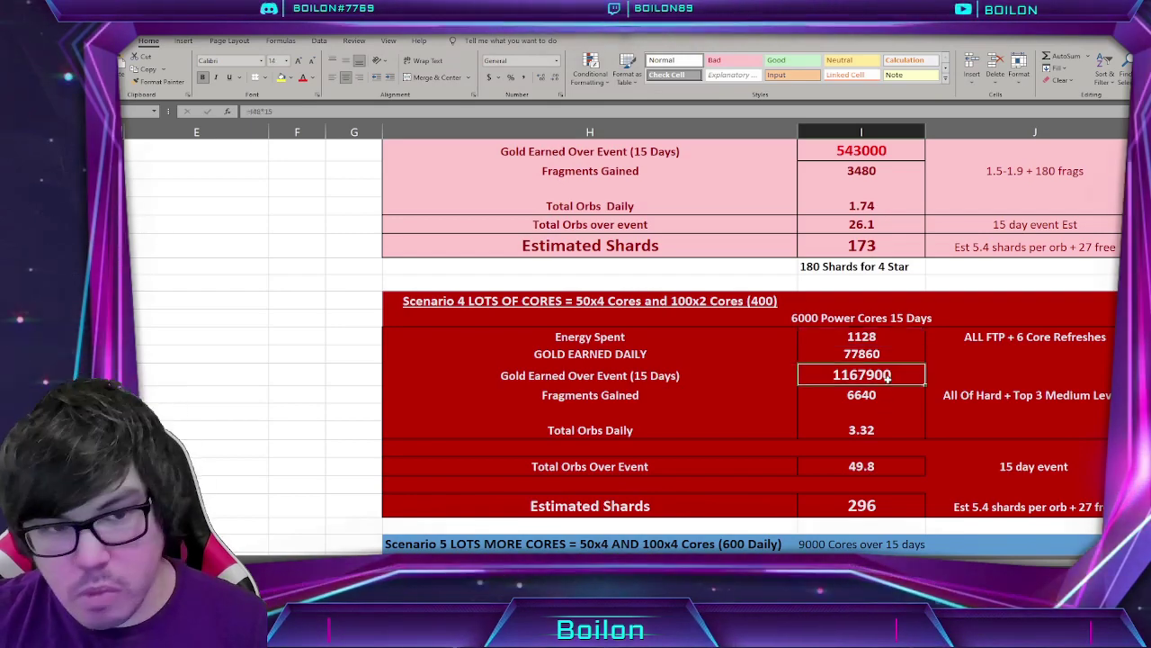
scroll(893, 408, "down", 1)
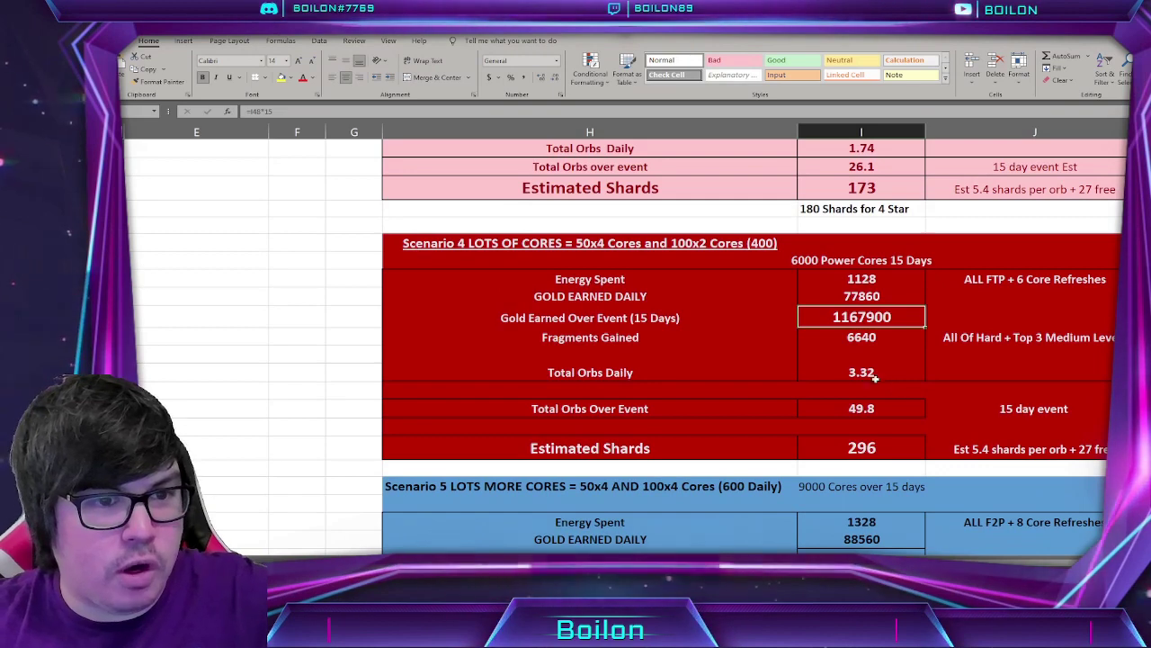
left_click(872, 375)
left_click(871, 407)
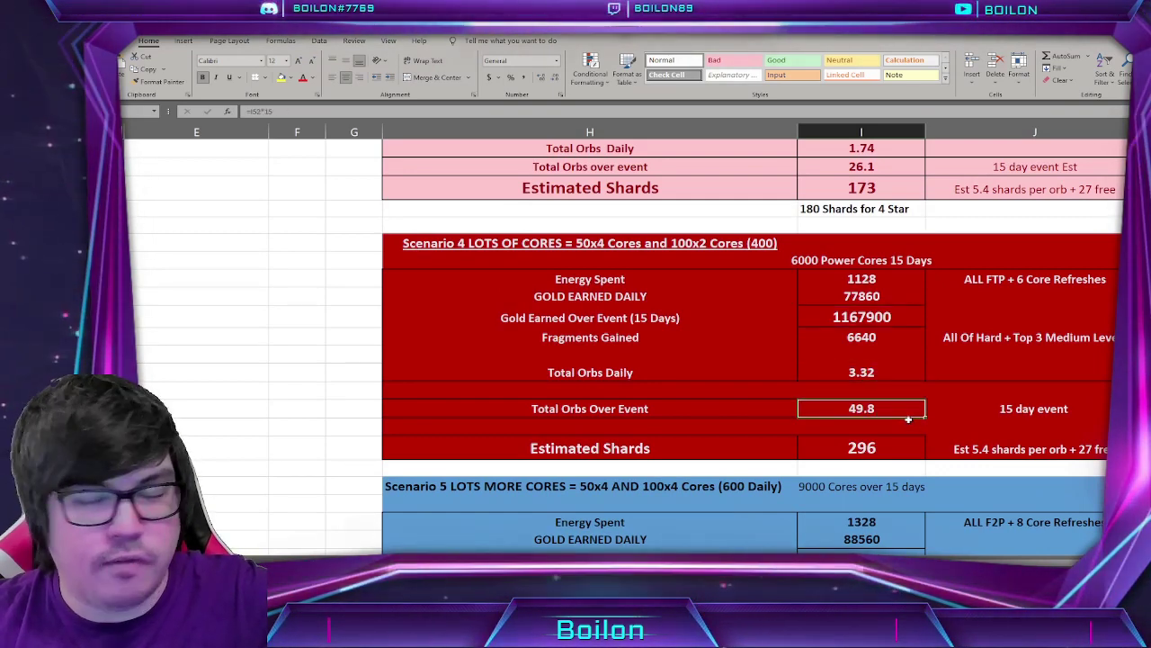
left_click(881, 446)
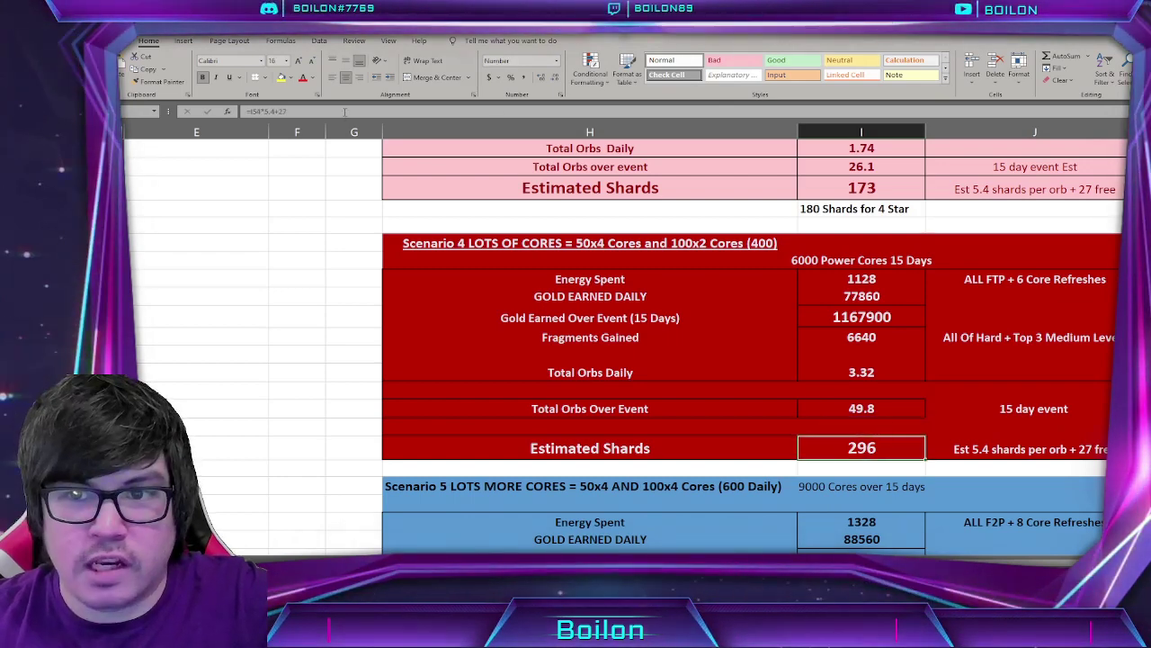
left_click(339, 112)
type("+5.4")
key("Return")
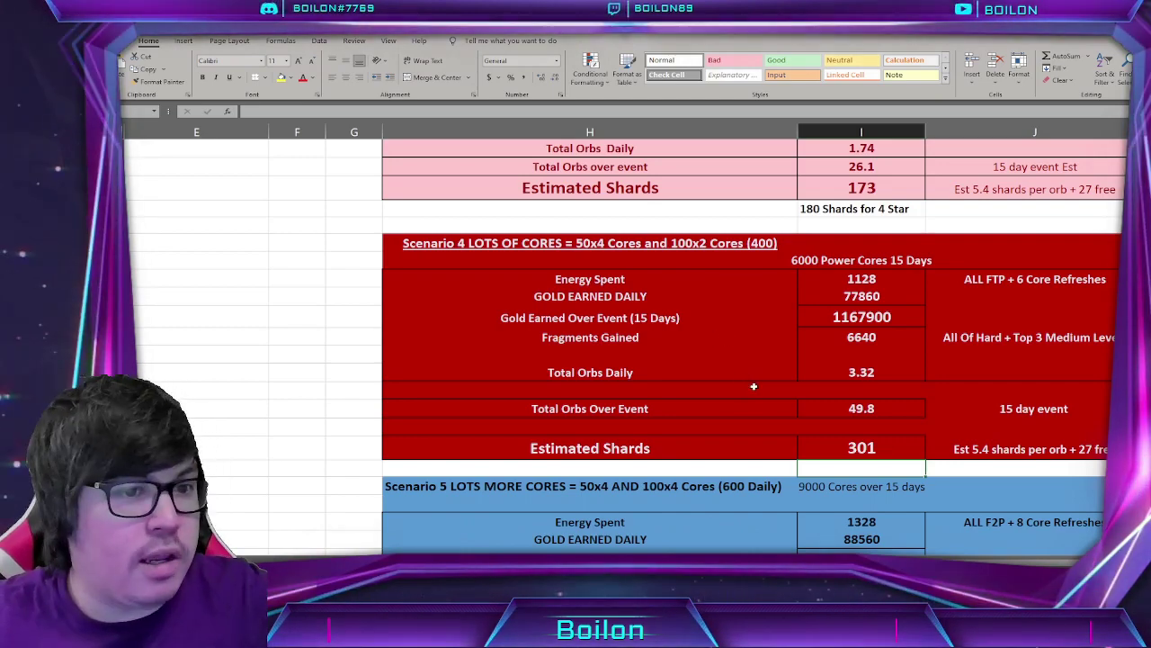
Format the "9000 Cores over 15 days" note beside the Scenario 5 heading as bold, size 12 and left-aligned
scroll(807, 417, "down", 2)
scroll(807, 416, "down", 2)
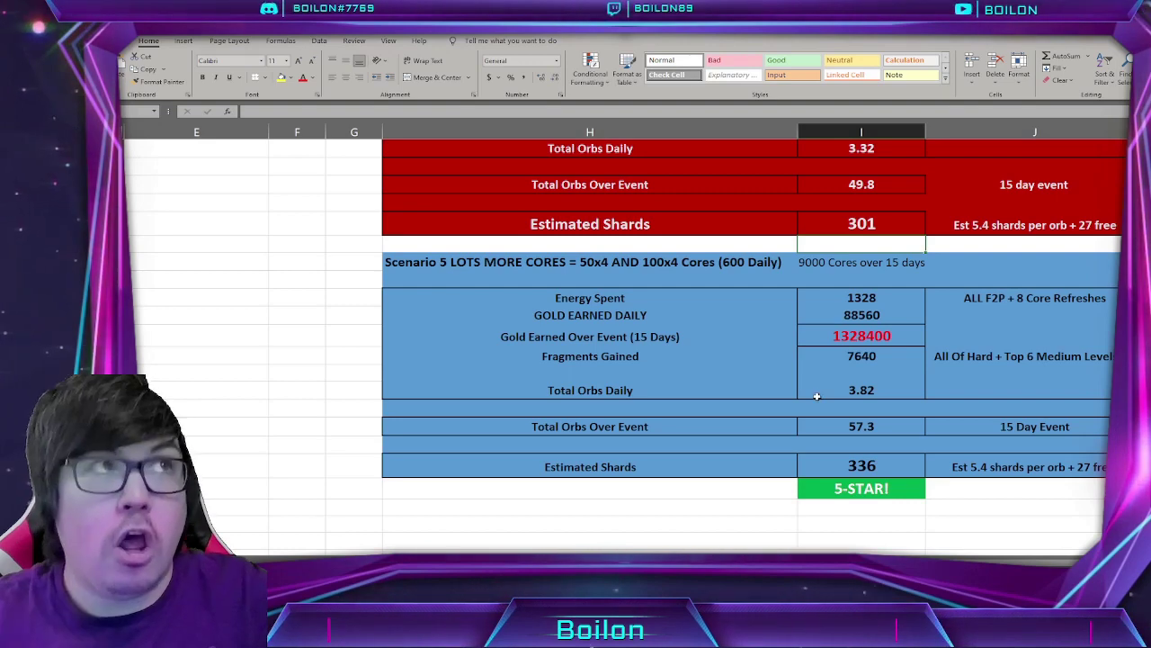
left_click(841, 263)
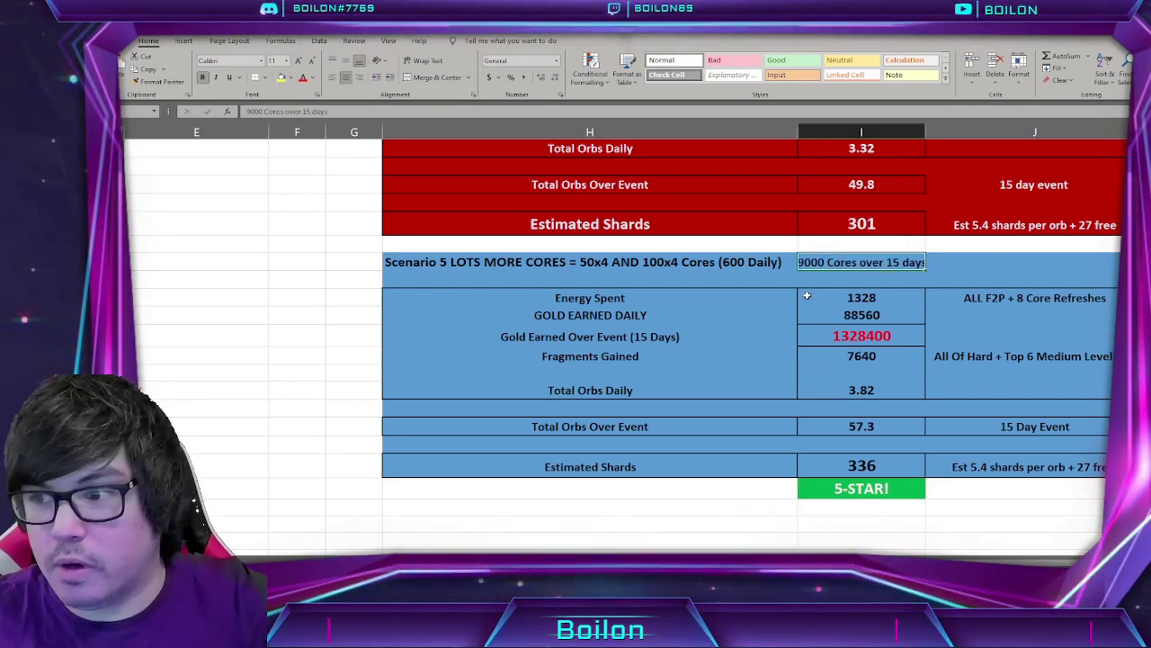
left_click(298, 60)
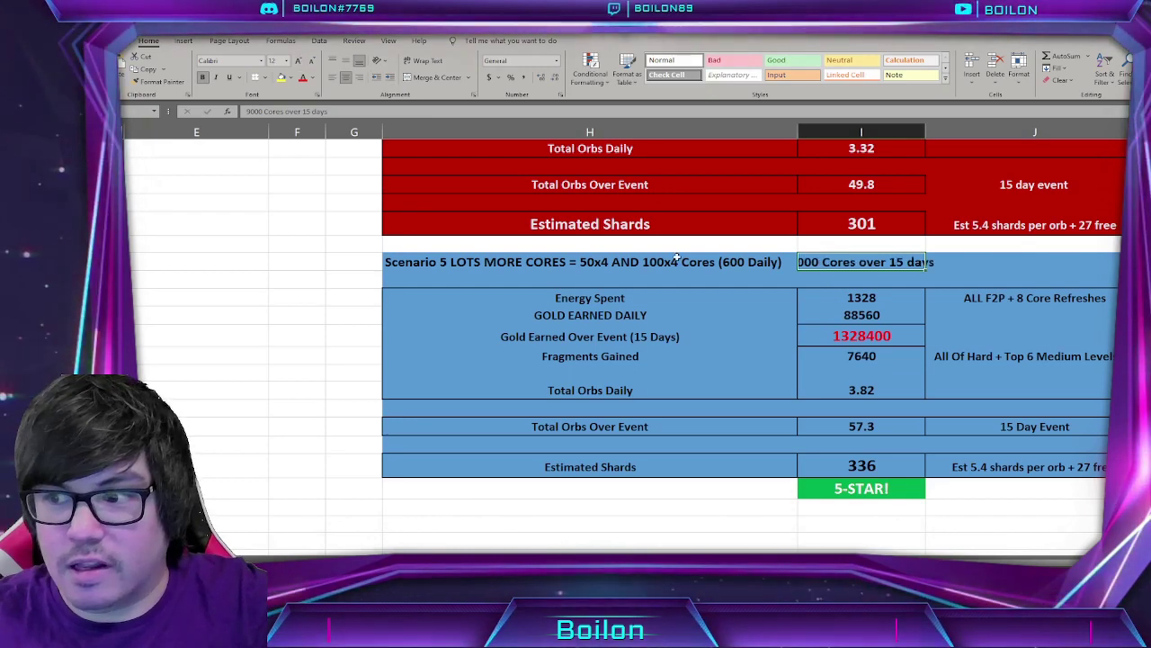
left_click(481, 282)
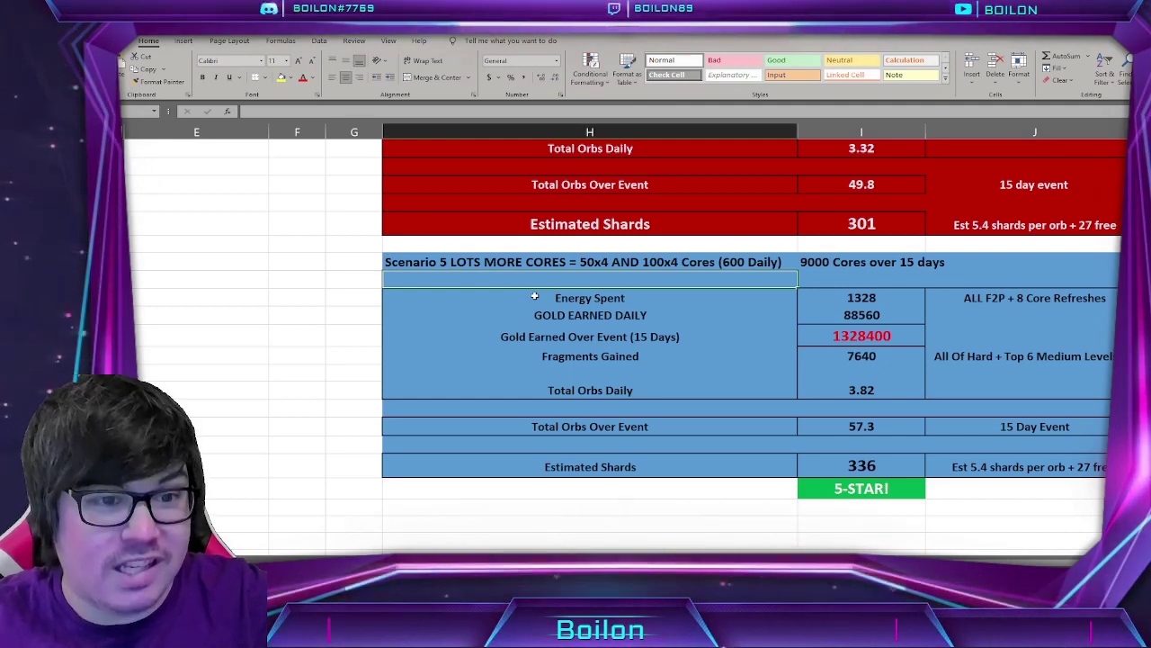
left_click(837, 266)
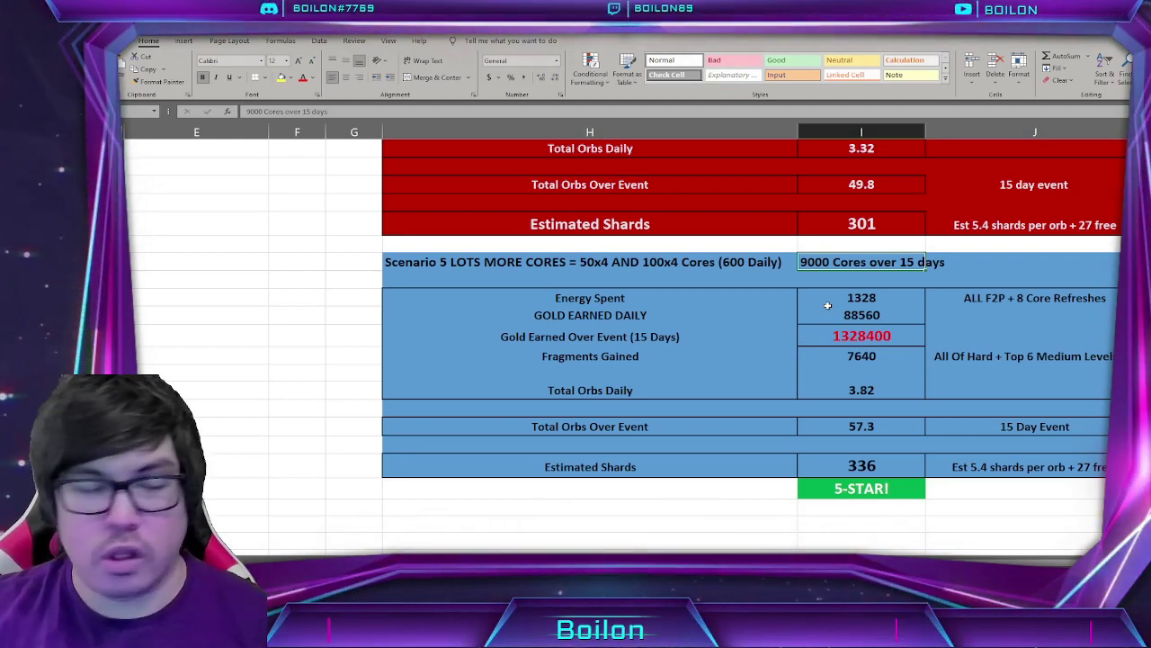
Add 5.4 to the Scenario 5 Estimated Shards formula, making it =I67*5.4+27+5.4
scroll(828, 306, "up", 1)
scroll(827, 306, "up", 2)
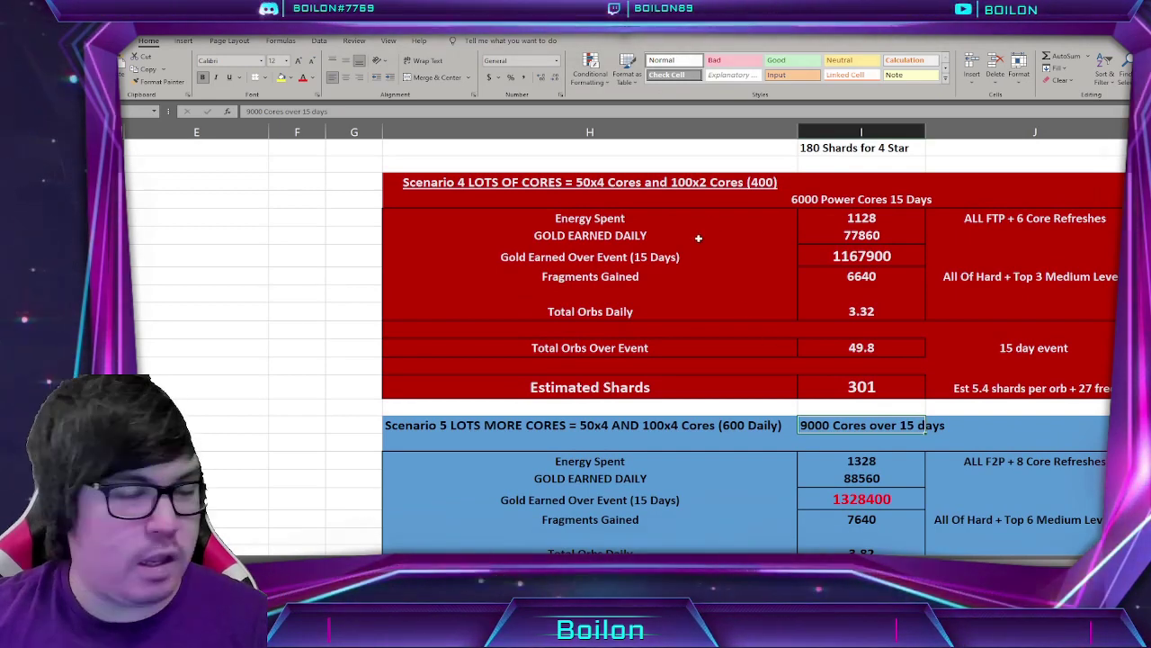
scroll(719, 270, "down", 3)
left_click(772, 299)
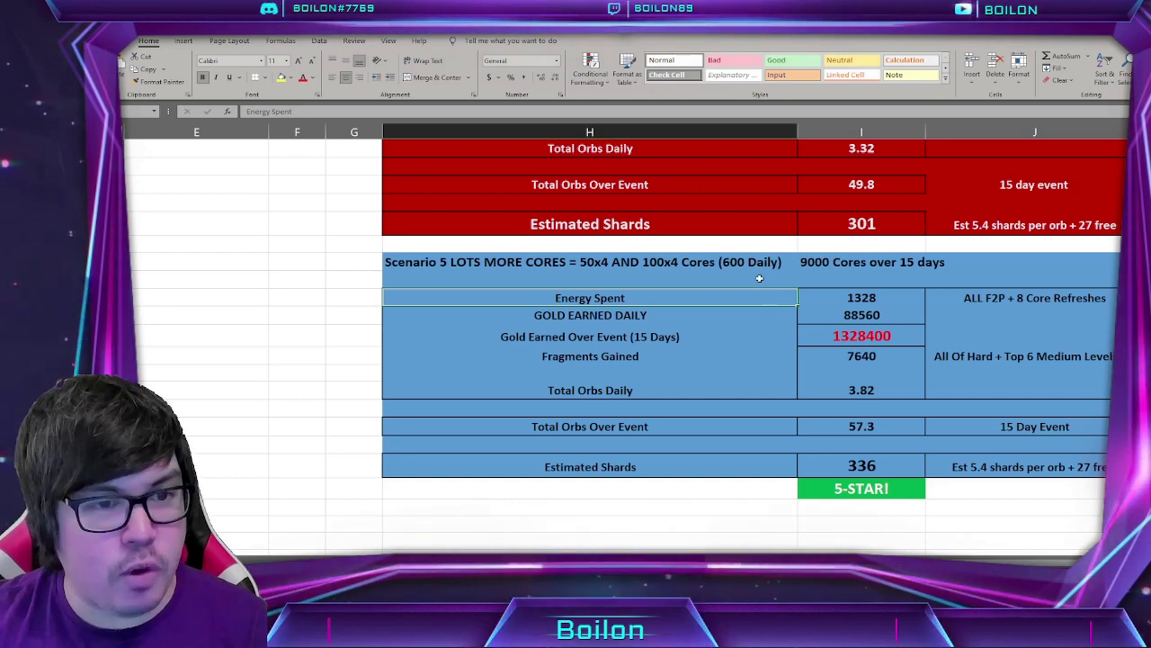
key("Right")
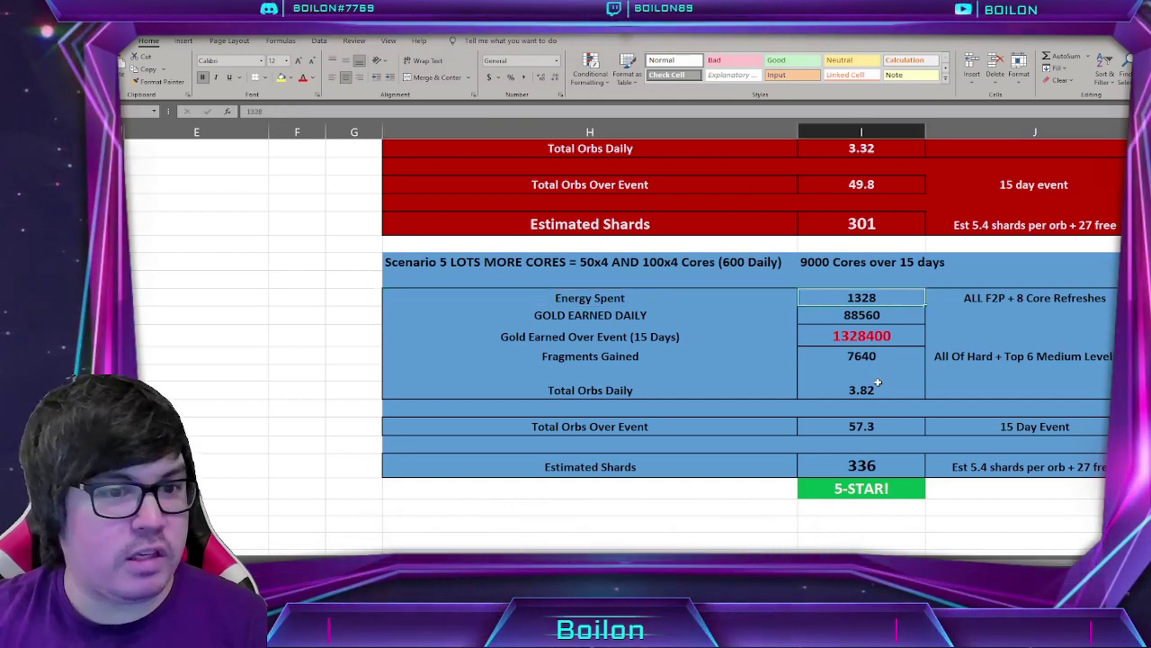
left_click(869, 389)
left_click(896, 432)
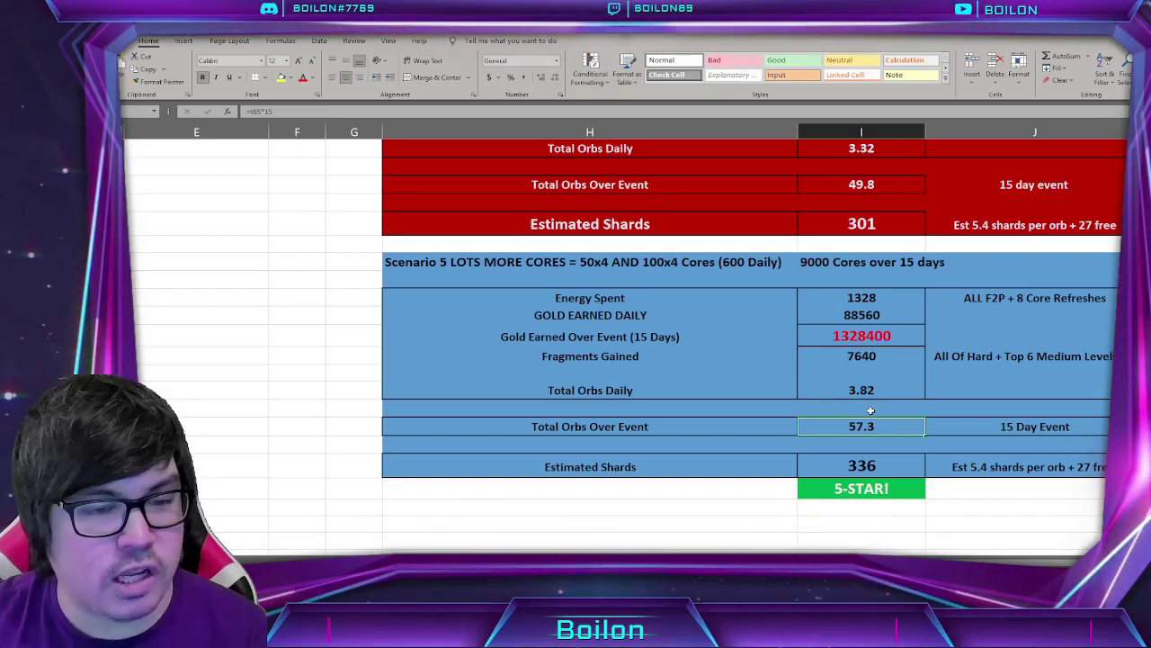
left_click(871, 468)
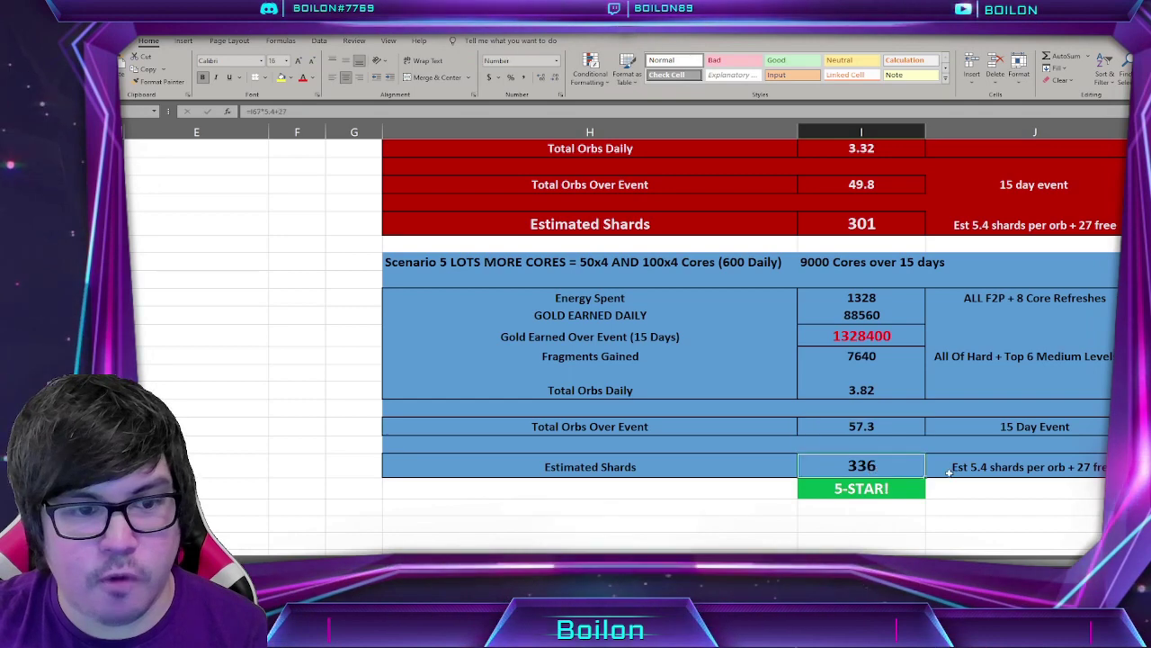
left_click(424, 113)
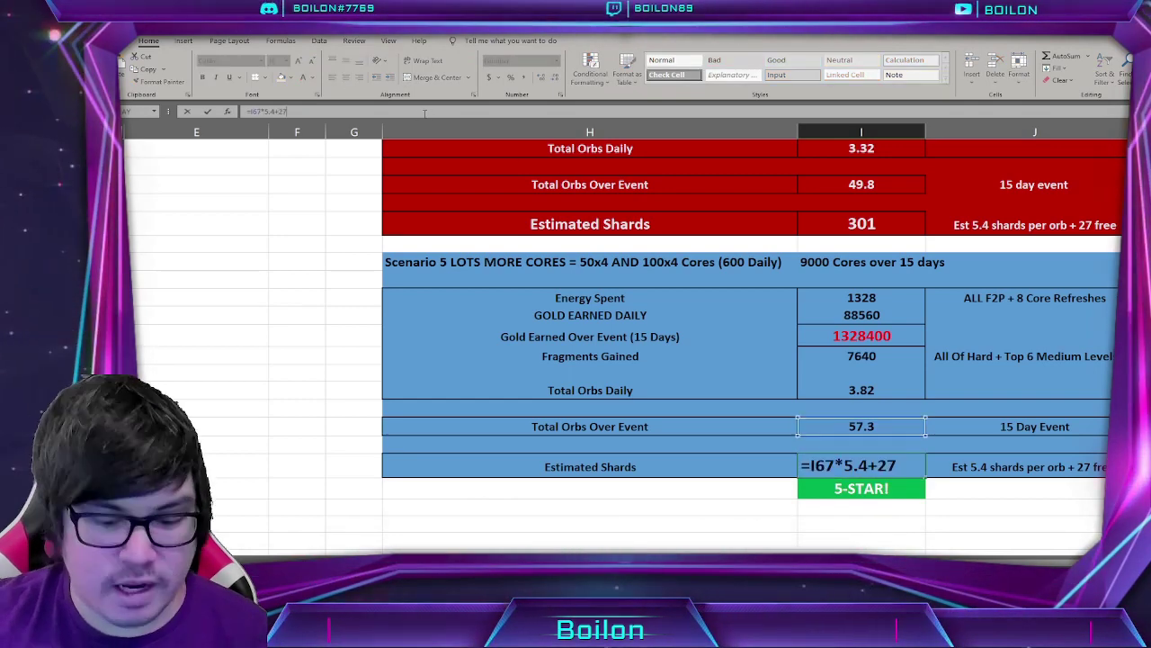
type("+5.4")
key("Return")
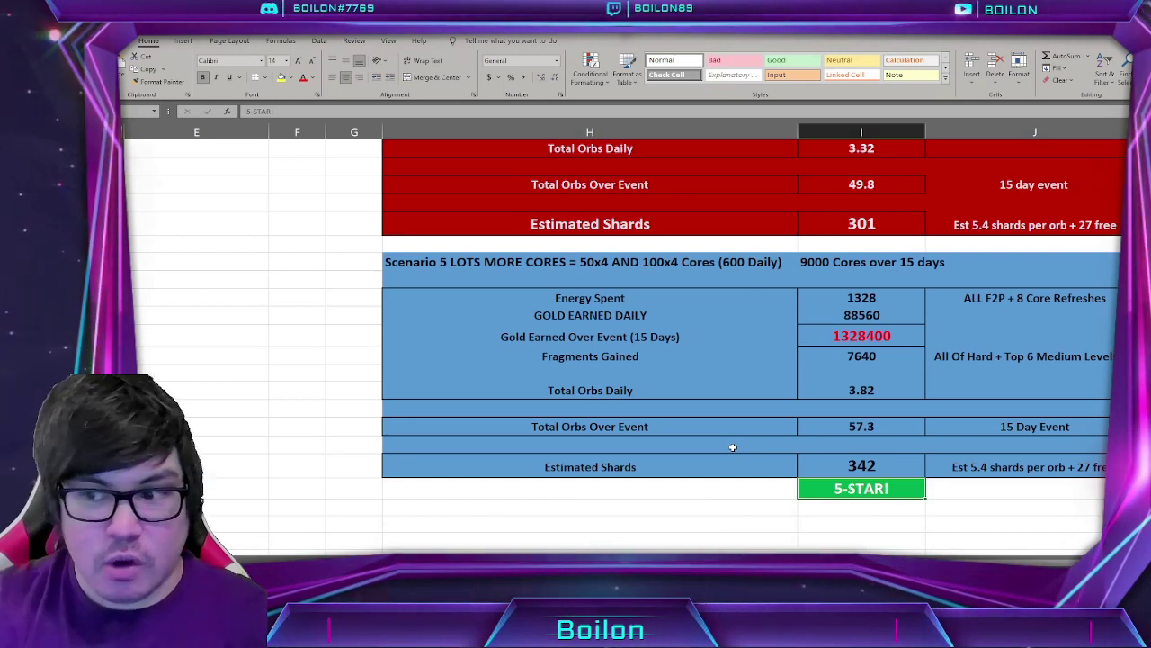
Compare the shard totals and core costs across Scenarios 1 to 5, and return to the level, shard and fragment tables beside Scenario 1
left_click(888, 468)
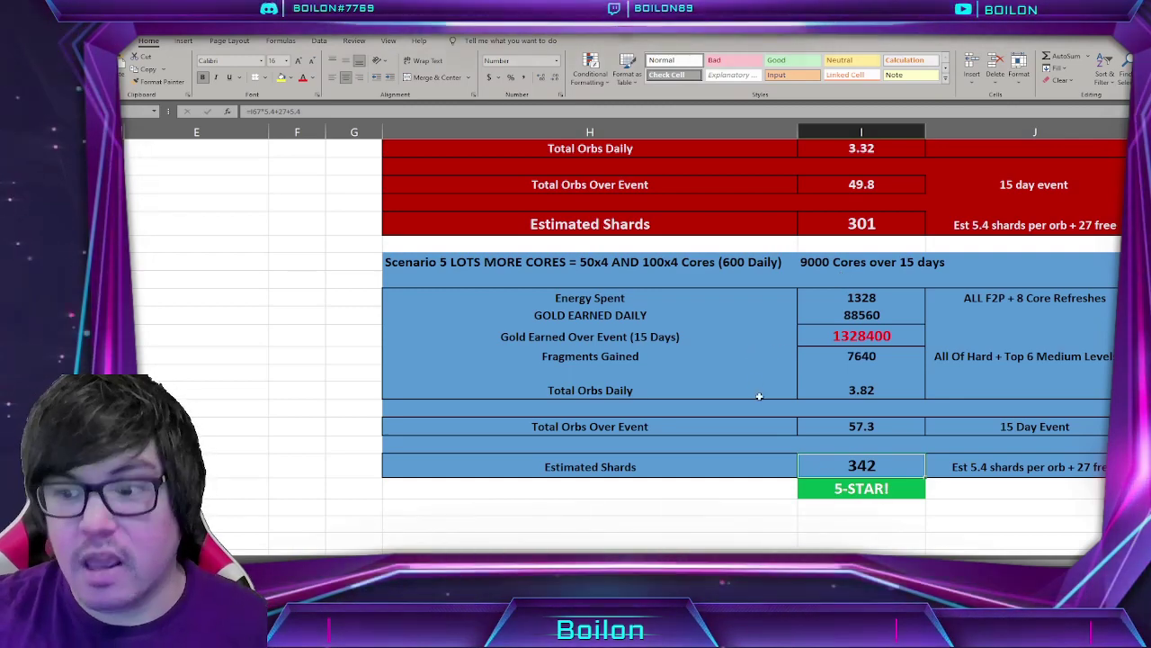
scroll(741, 426, "up", 15)
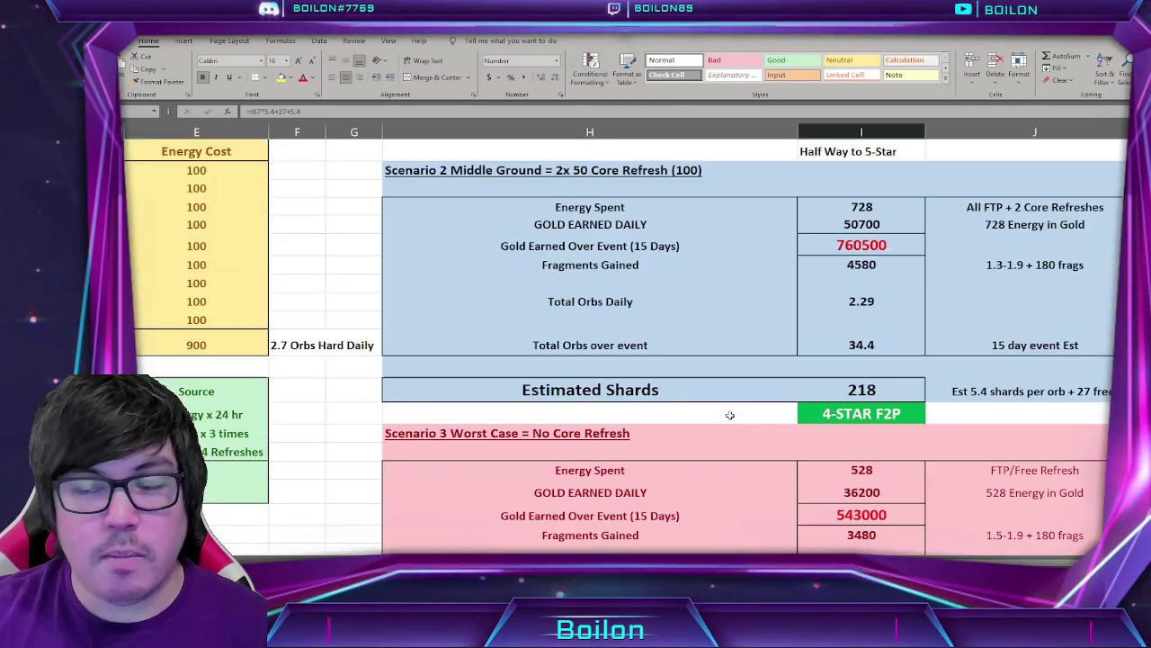
scroll(636, 303, "up", 1)
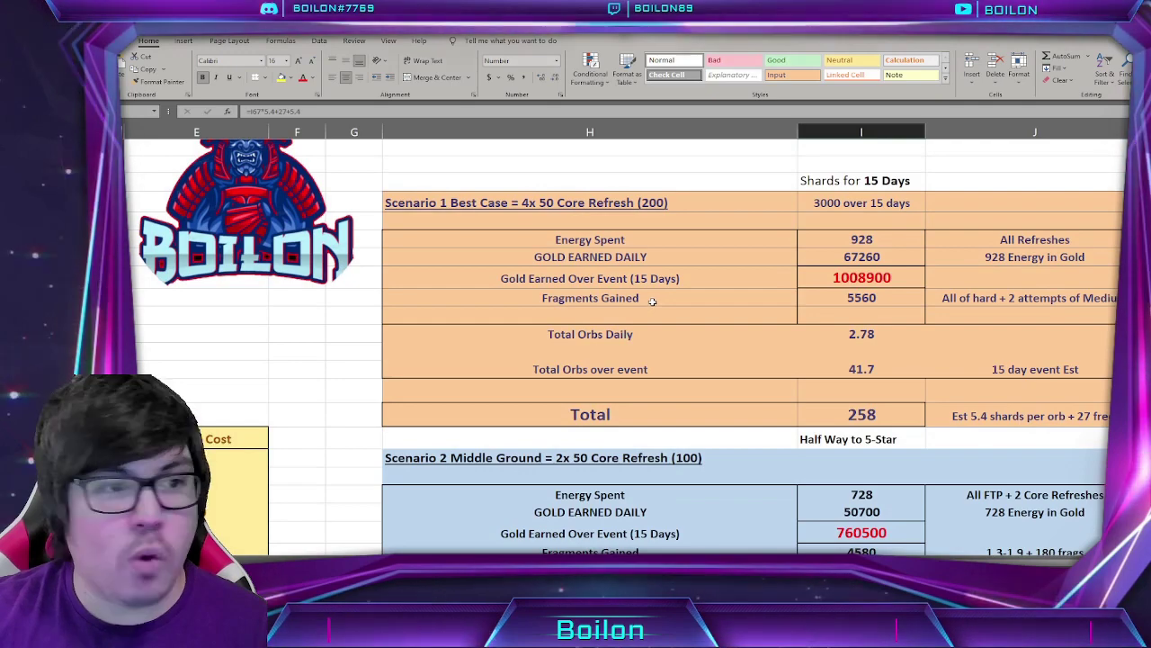
scroll(652, 301, "down", 1, "ctrl")
scroll(767, 296, "right", 1)
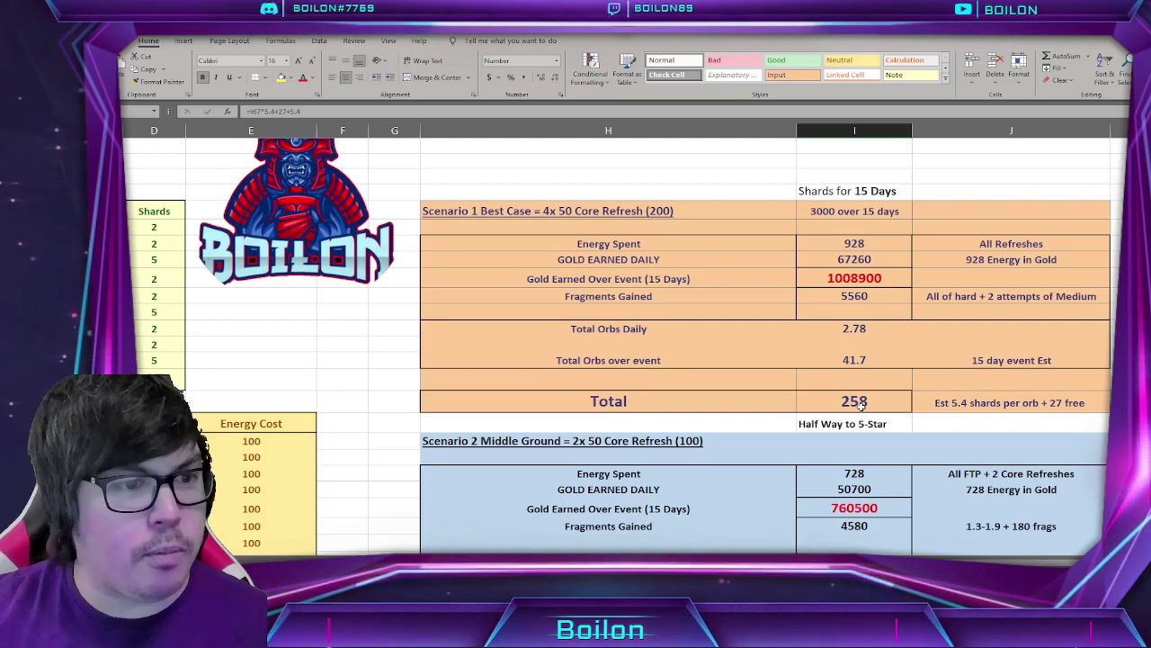
scroll(861, 406, "down", 14)
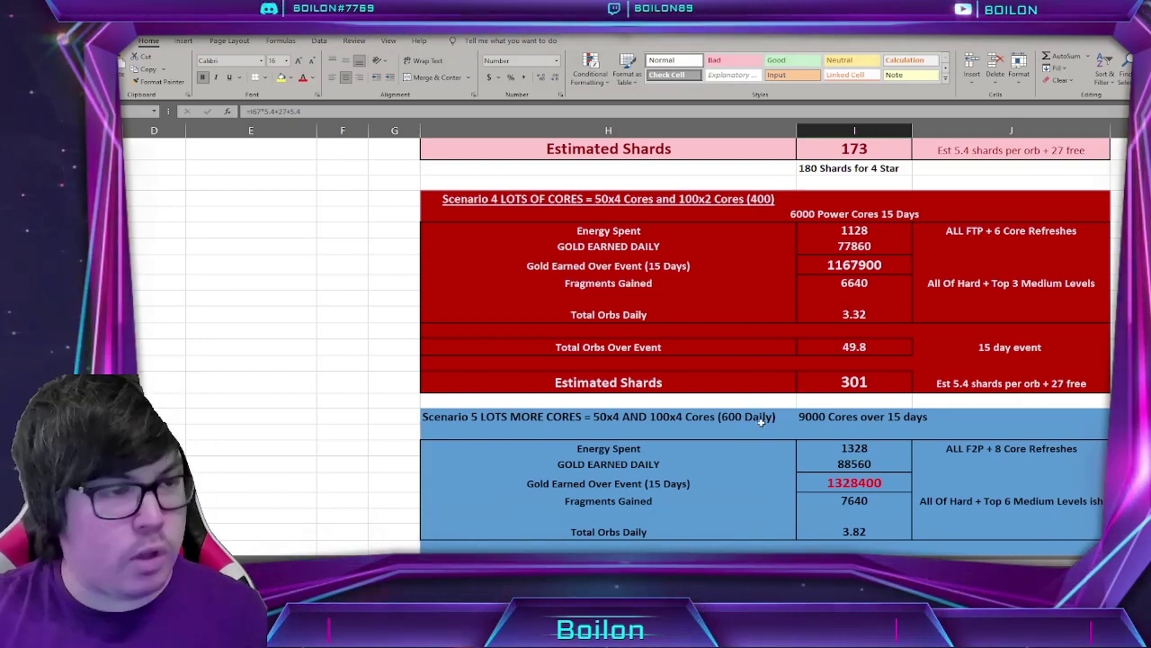
scroll(718, 416, "up", 10)
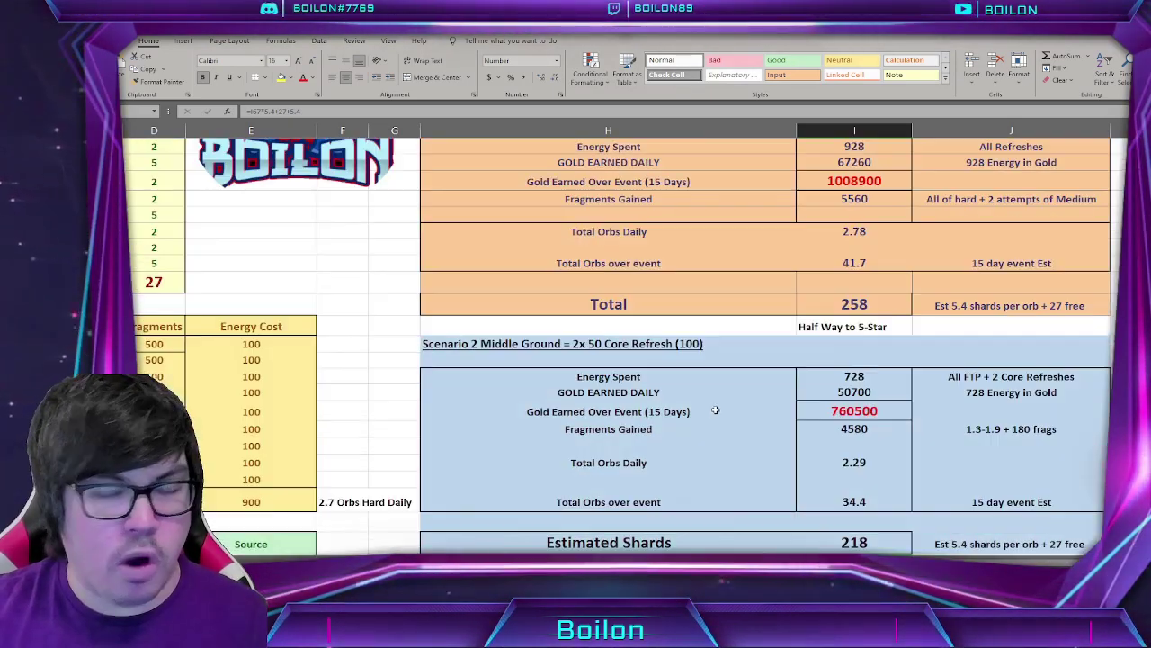
scroll(655, 424, "left", 6)
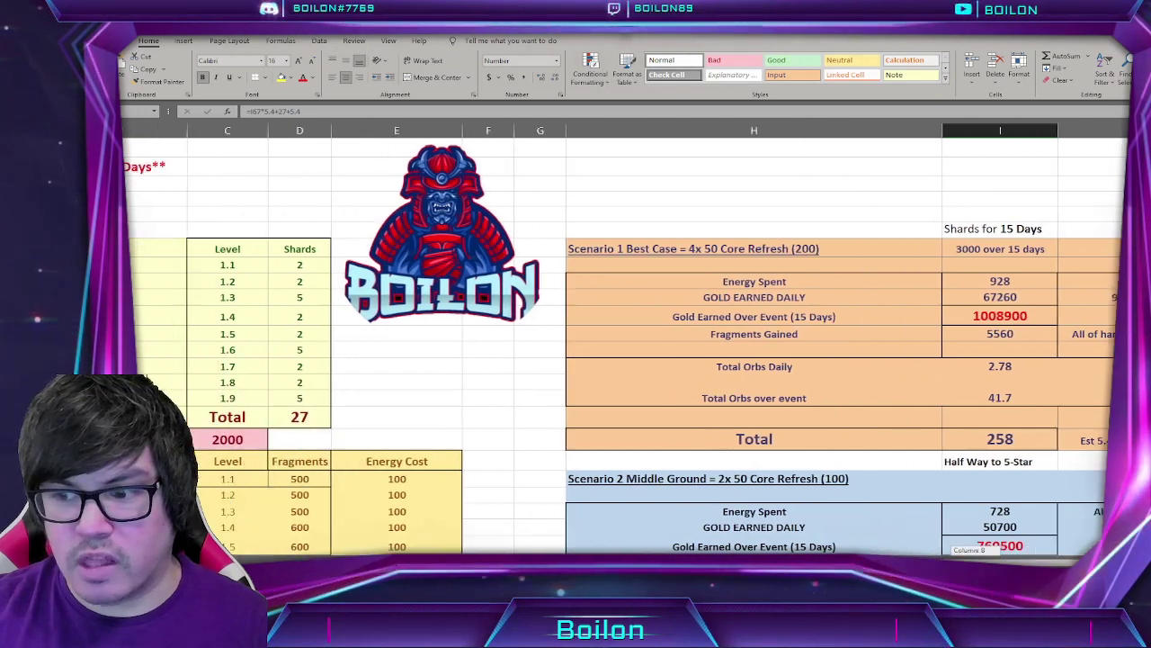